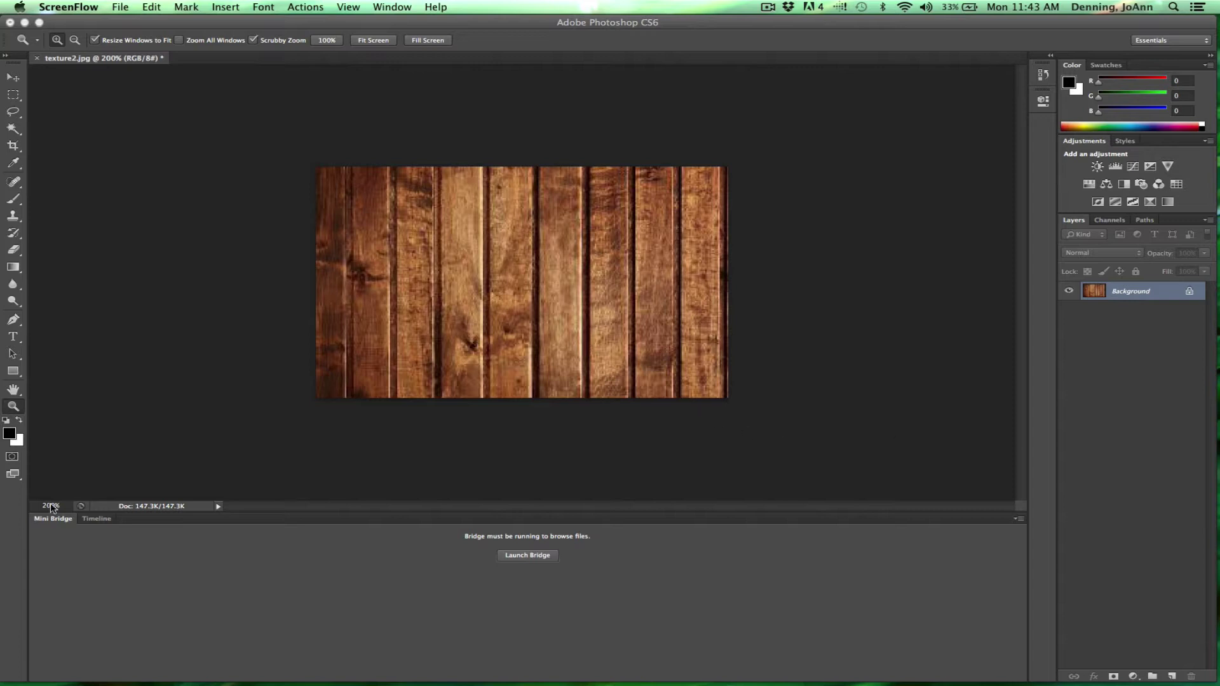
- Examine the wood texture's individual pixels at 3200% magnification and review its dimensions and resolution in Image Size without changing them
{"action": "left_click", "coordinate": [11, 408]}
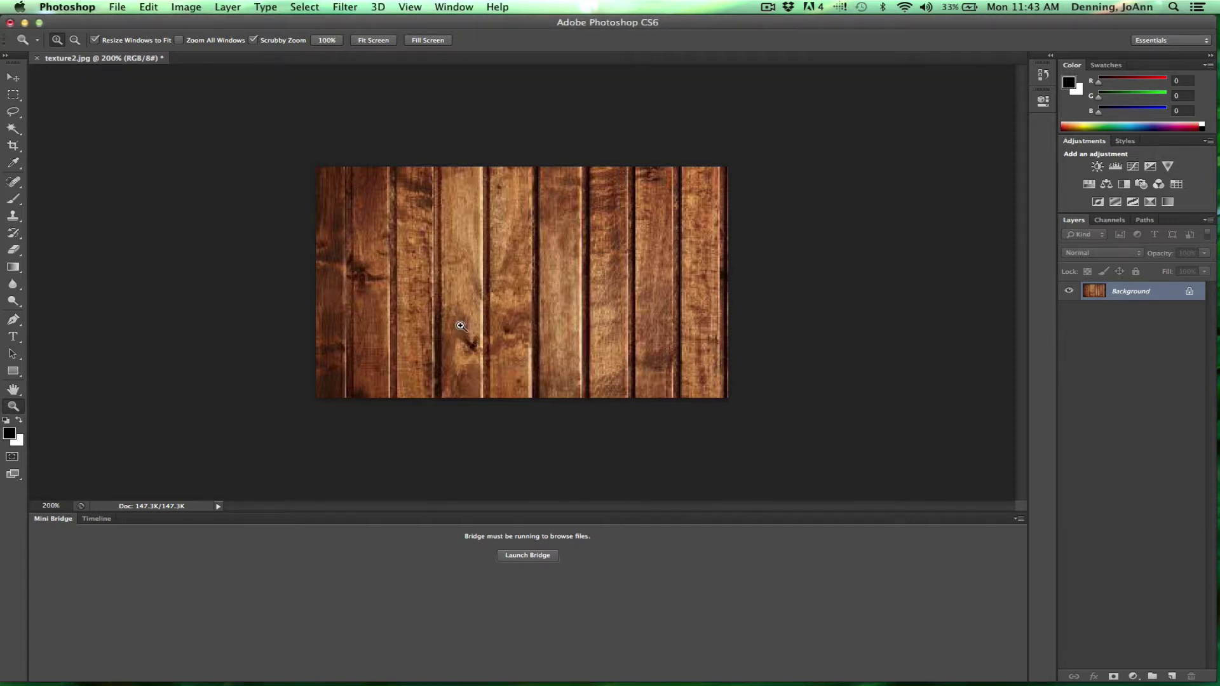
{"action": "left_click_drag", "start_coordinate": [461, 326], "coordinate": [462, 326]}
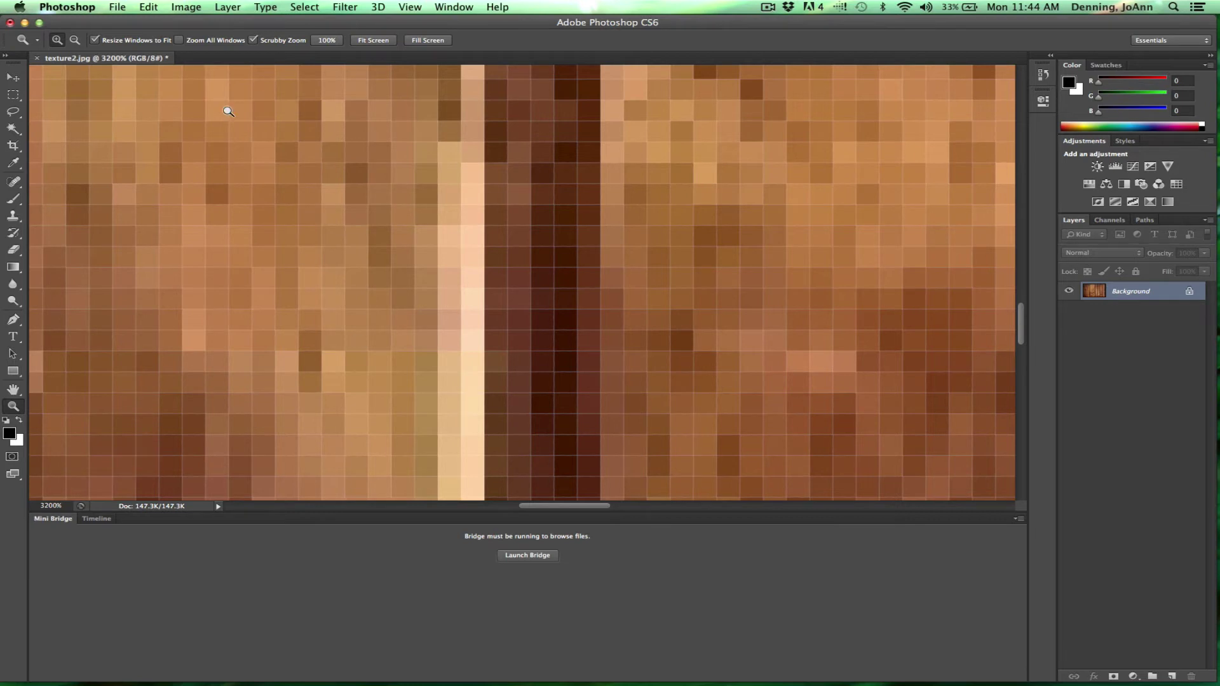
{"action": "left_click", "coordinate": [182, 6]}
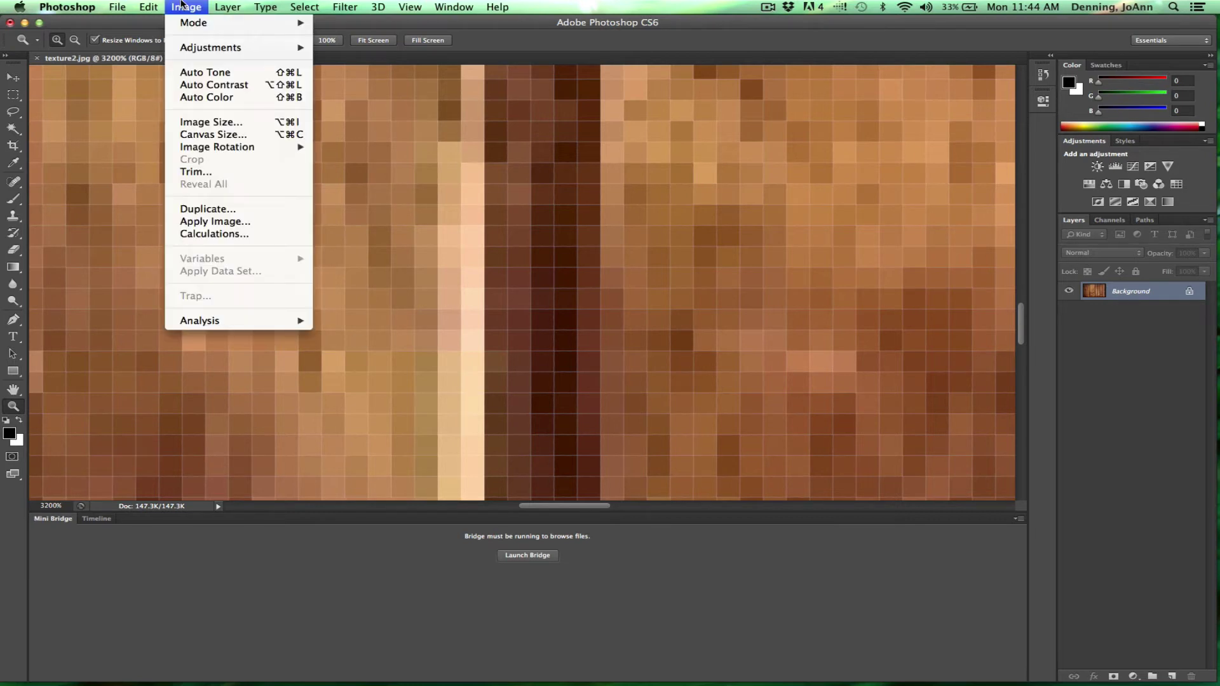
{"action": "left_click", "coordinate": [193, 118]}
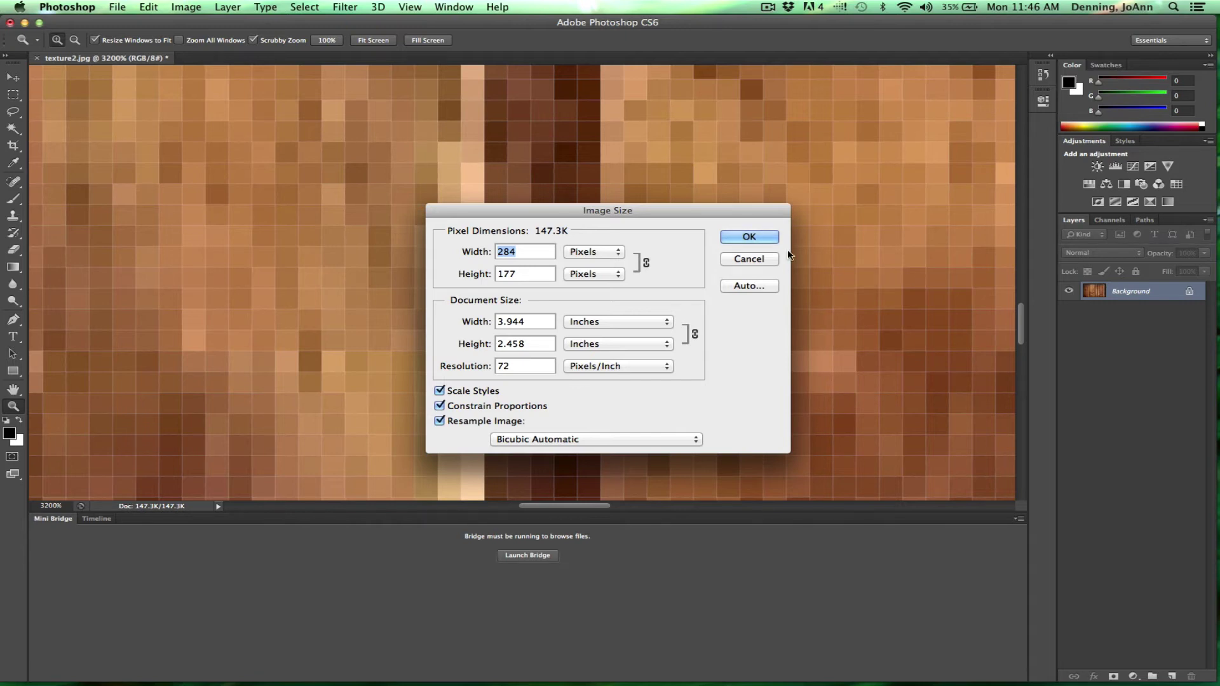
{"action": "left_click", "coordinate": [756, 257]}
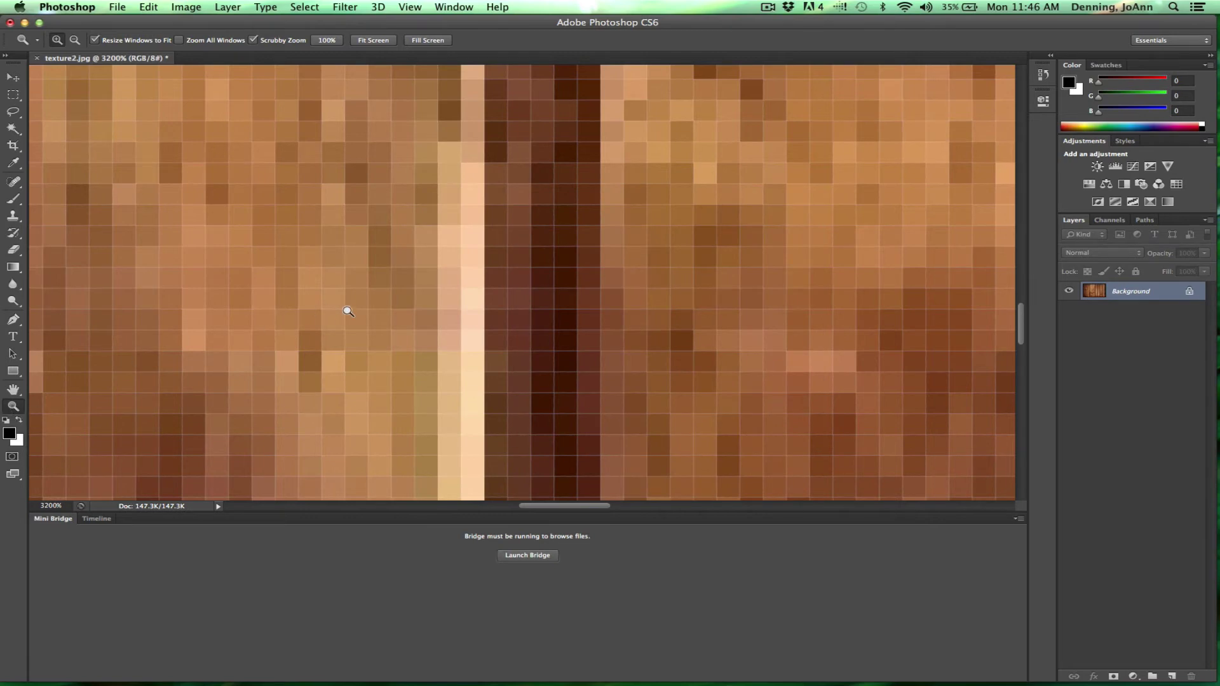
- Zoom the wood texture back out to 300% to view the whole image
{"action": "key", "text": "alt"}
{"action": "left_click", "coordinate": [384, 293]}
{"action": "left_click", "coordinate": [425, 293]}
{"action": "left_click", "coordinate": [432, 293]}
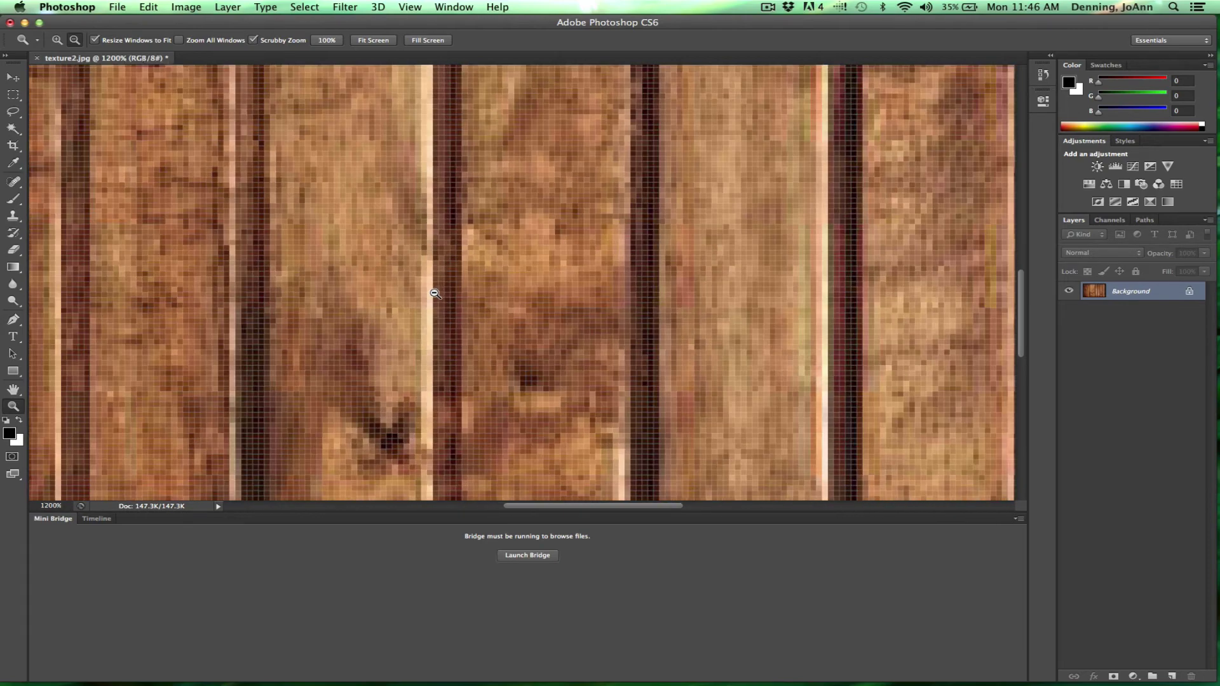
{"action": "left_click", "coordinate": [434, 293]}
{"action": "left_click", "coordinate": [434, 292]}
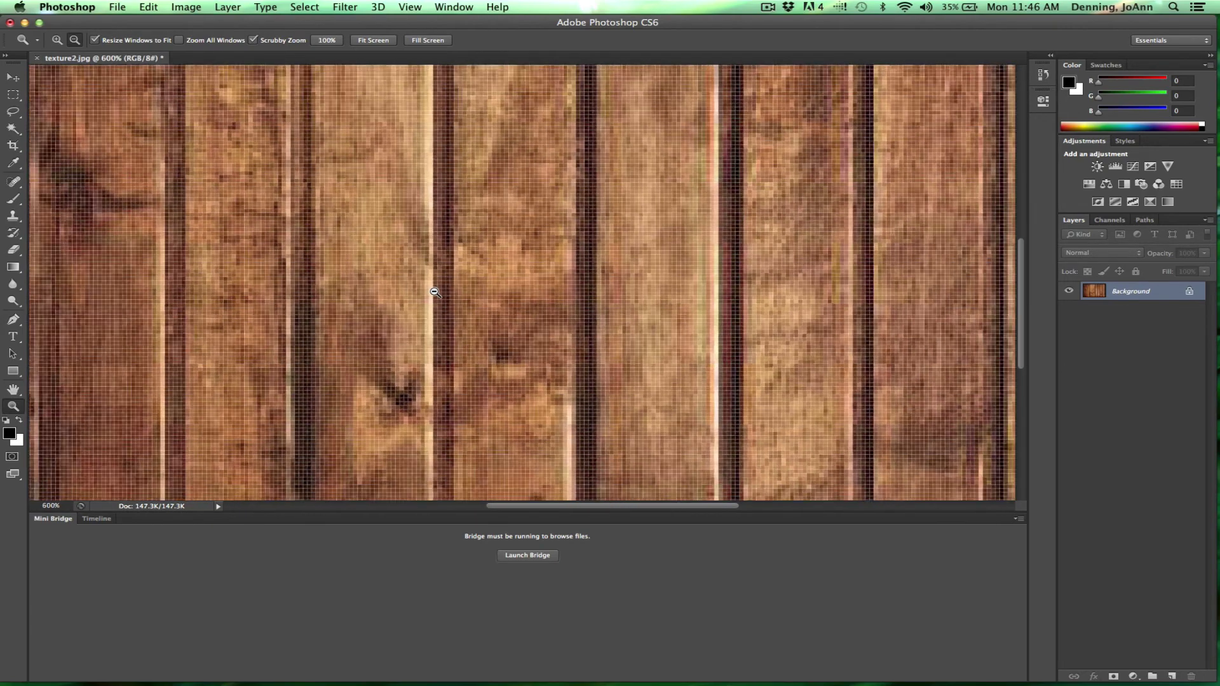
{"action": "left_click", "coordinate": [435, 292]}
{"action": "left_click", "coordinate": [435, 292]}
{"action": "left_click", "coordinate": [434, 292]}
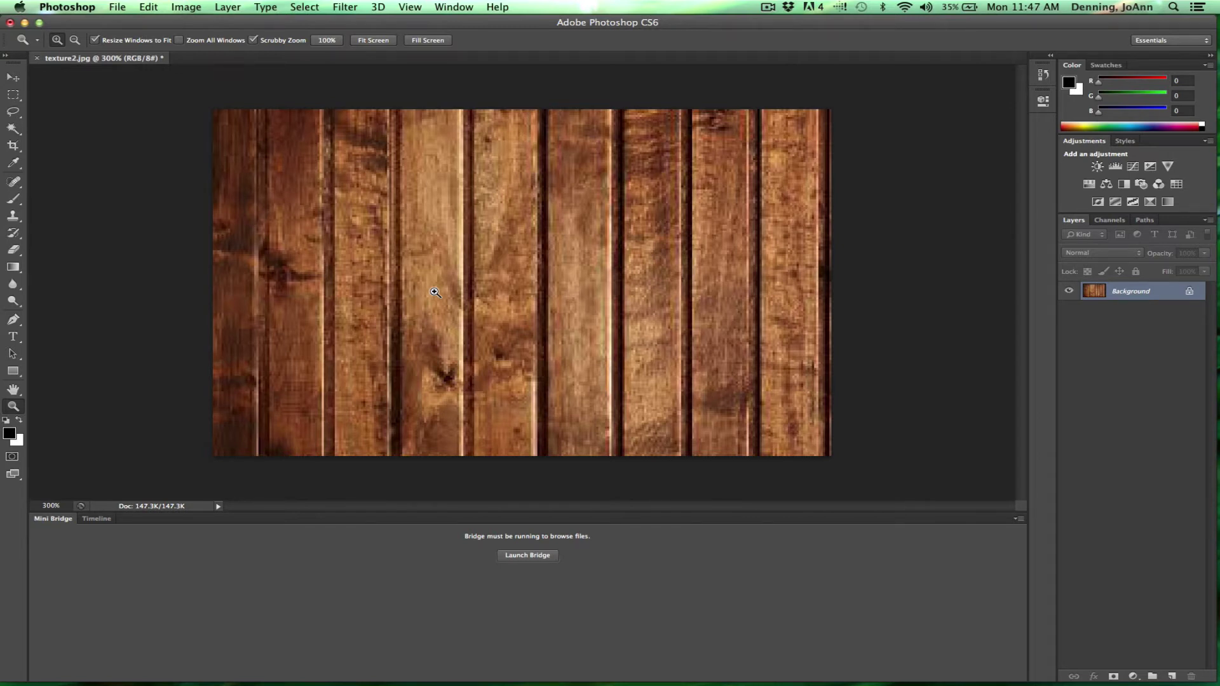
- Open texture3.jpg from the Desktop and dock its floating window as a tab beside texture2.jpg
{"action": "left_click", "coordinate": [118, 7]}
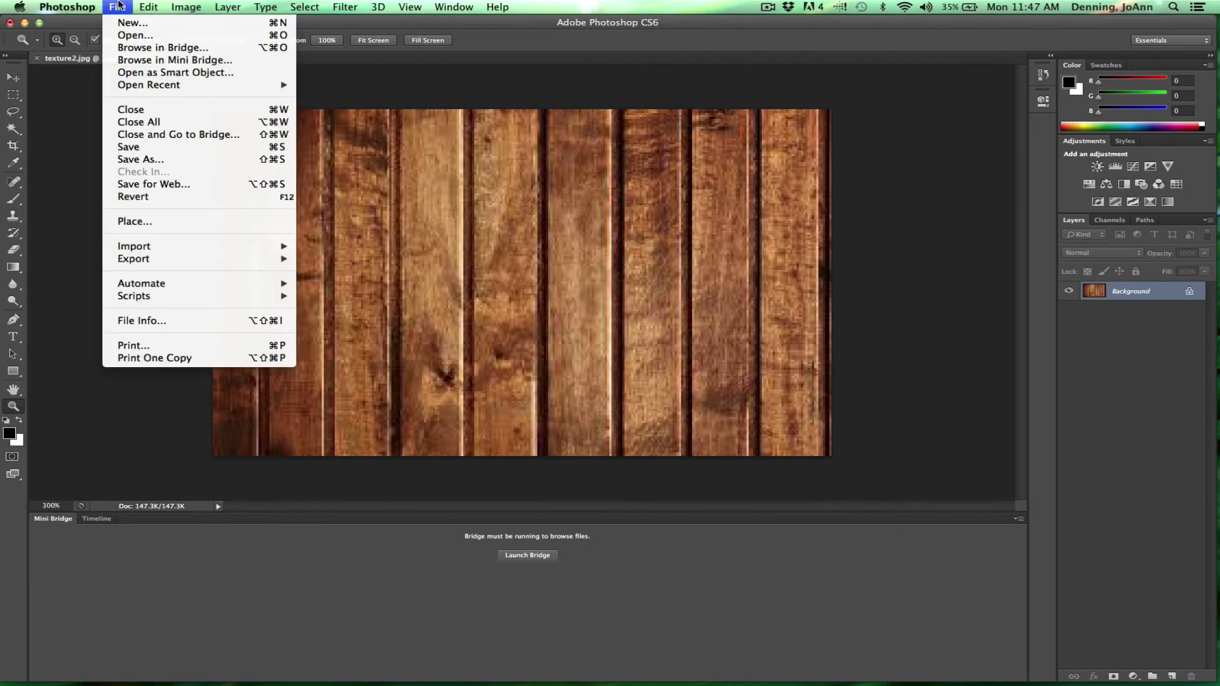
{"action": "left_click", "coordinate": [124, 35]}
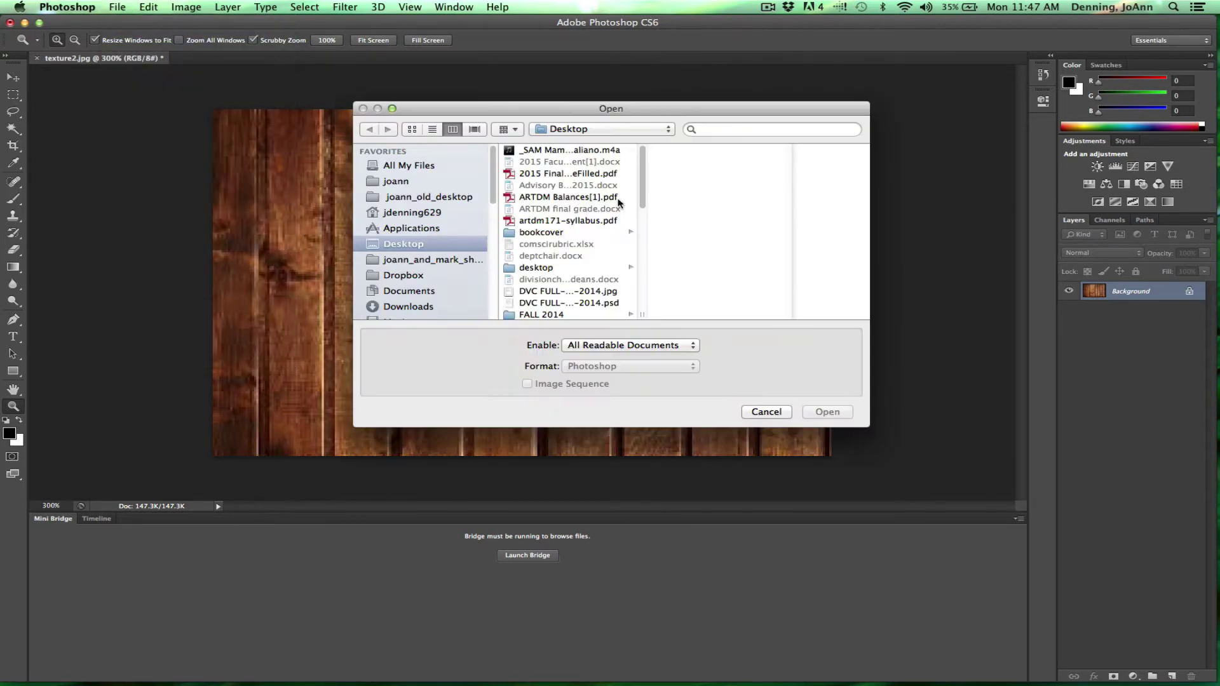
{"action": "left_click_drag", "start_coordinate": [643, 205], "coordinate": [612, 289]}
{"action": "scroll", "coordinate": [612, 289], "scroll_direction": "down", "scroll_amount": 2}
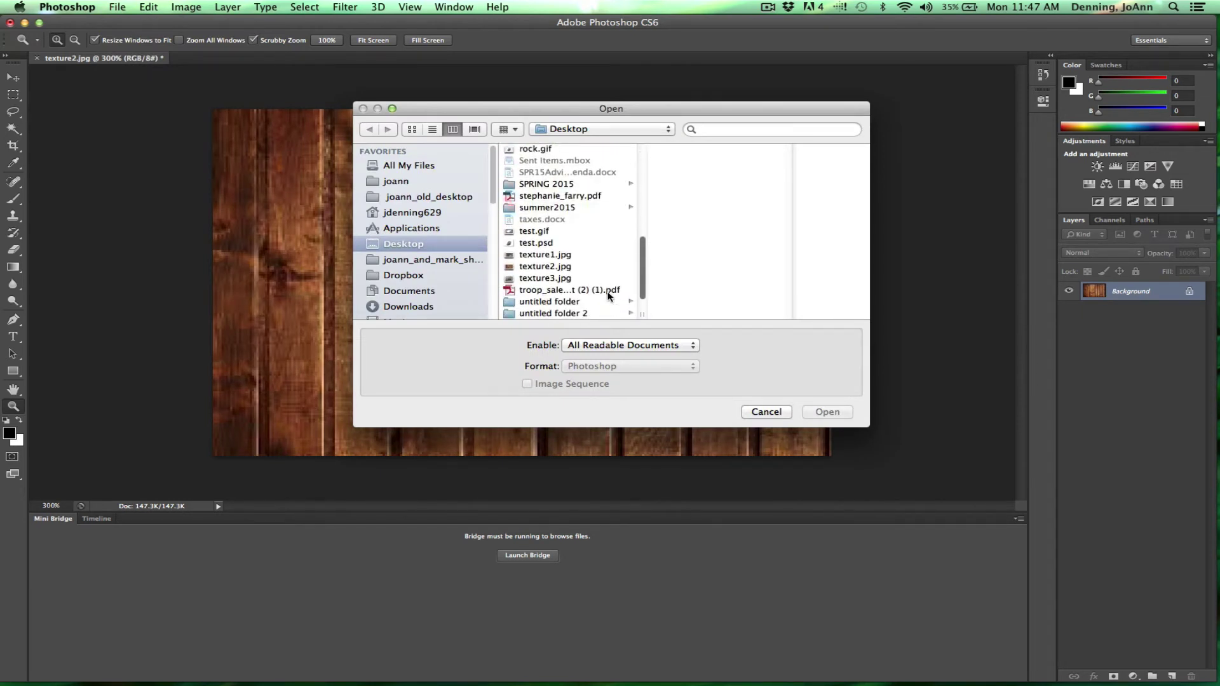
{"action": "left_click", "coordinate": [526, 255]}
{"action": "left_click", "coordinate": [527, 278]}
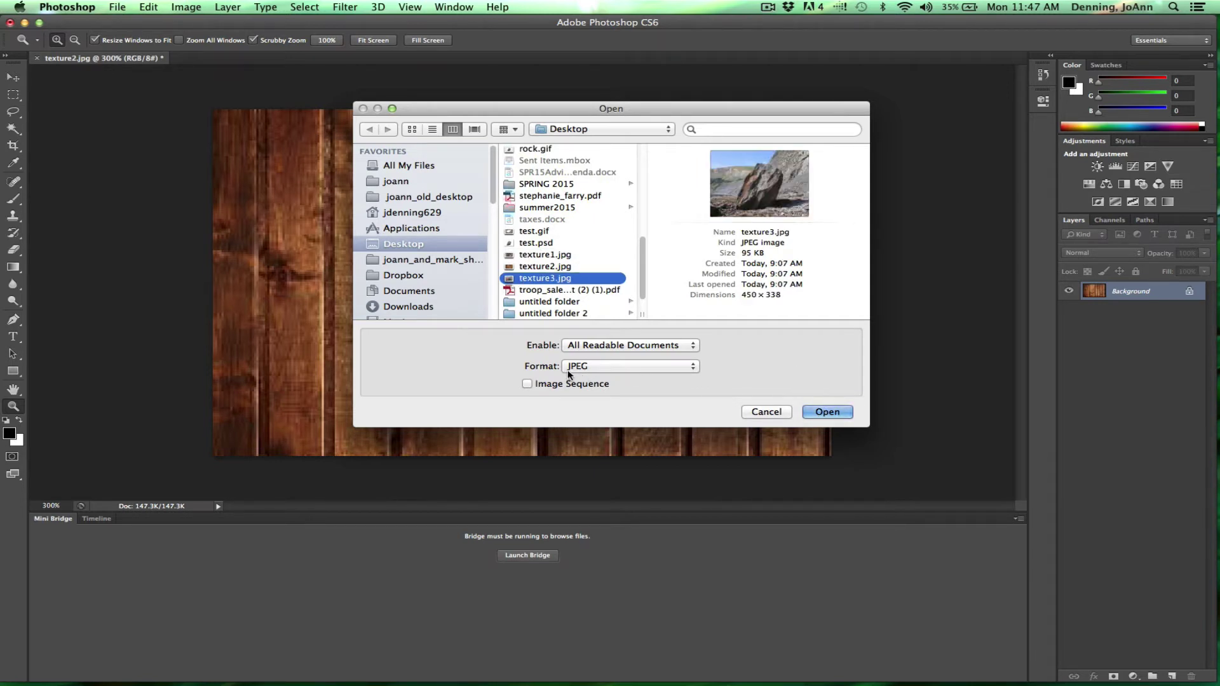
{"action": "left_click", "coordinate": [828, 412]}
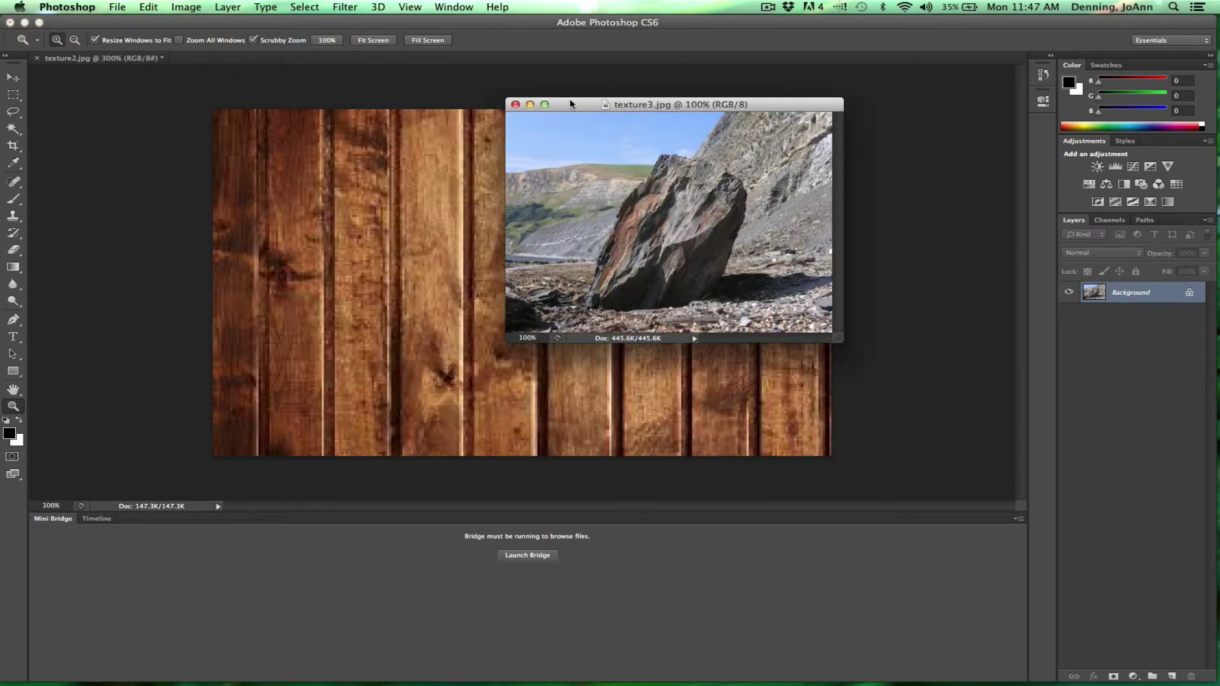
{"action": "left_click_drag", "start_coordinate": [570, 103], "coordinate": [452, 58]}
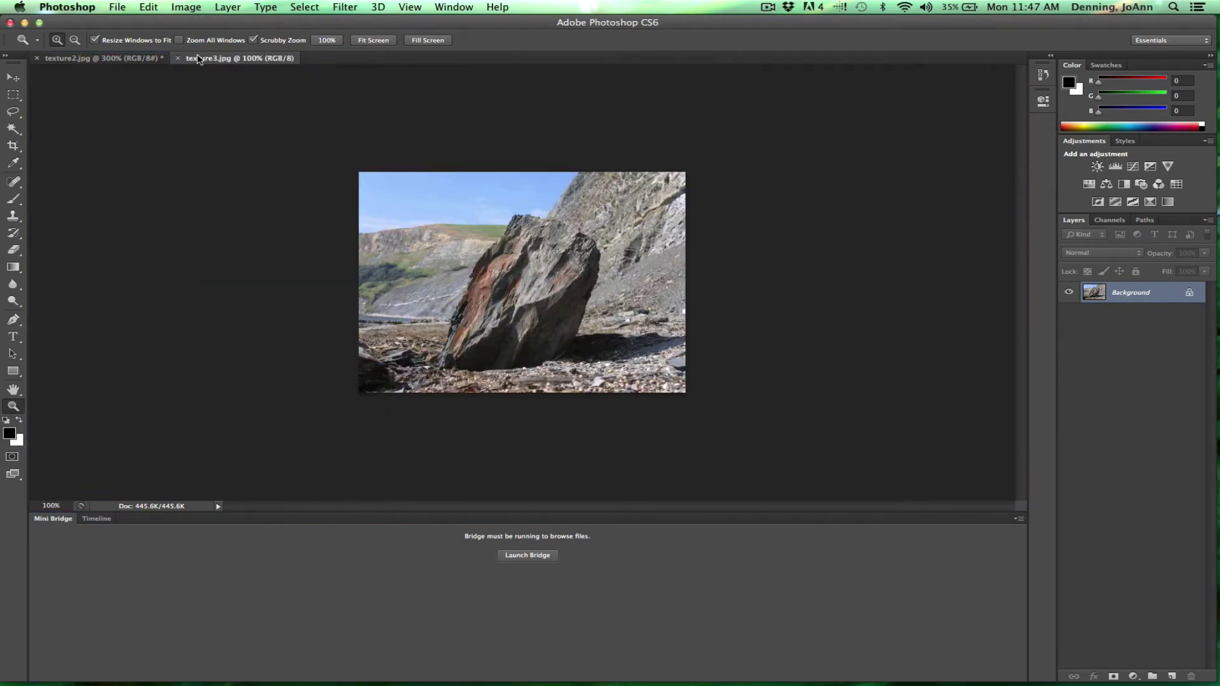
- Compare texture2.jpg and texture3.jpg by switching back and forth between the two open documents
{"action": "left_click", "coordinate": [135, 59]}
{"action": "left_click", "coordinate": [216, 58]}
{"action": "left_click", "coordinate": [135, 61]}
{"action": "left_click", "coordinate": [218, 61]}
{"action": "left_click", "coordinate": [146, 62]}
{"action": "left_click", "coordinate": [207, 60]}
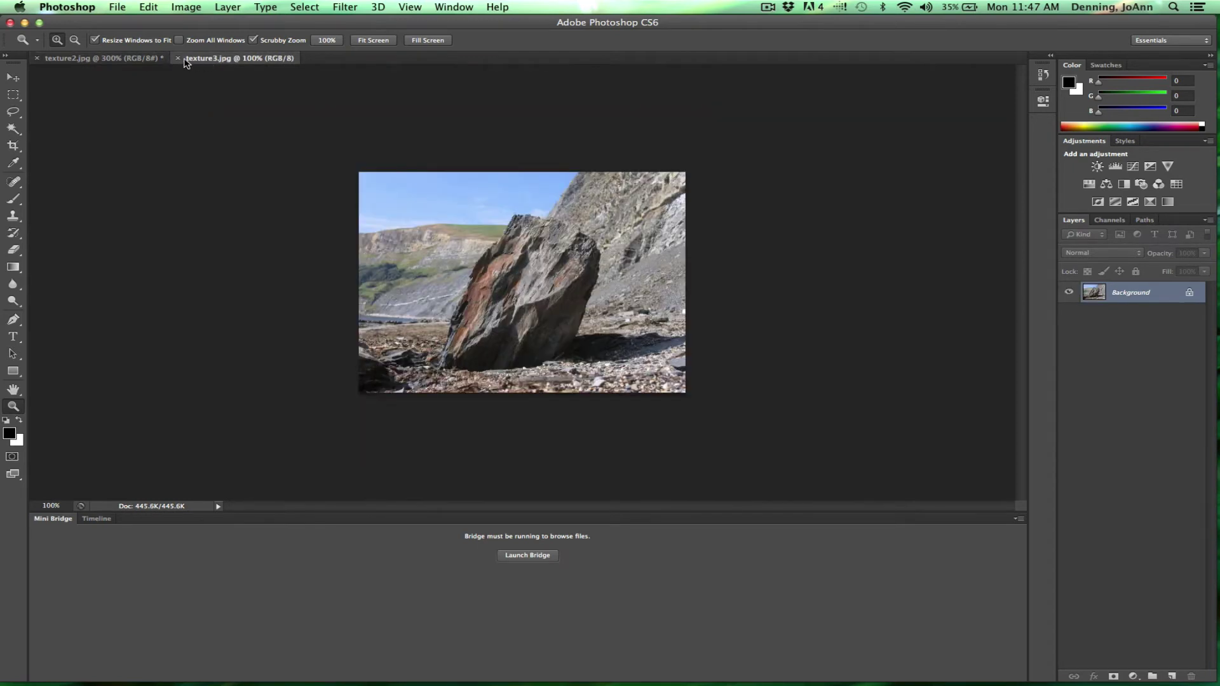
{"action": "left_click", "coordinate": [143, 61]}
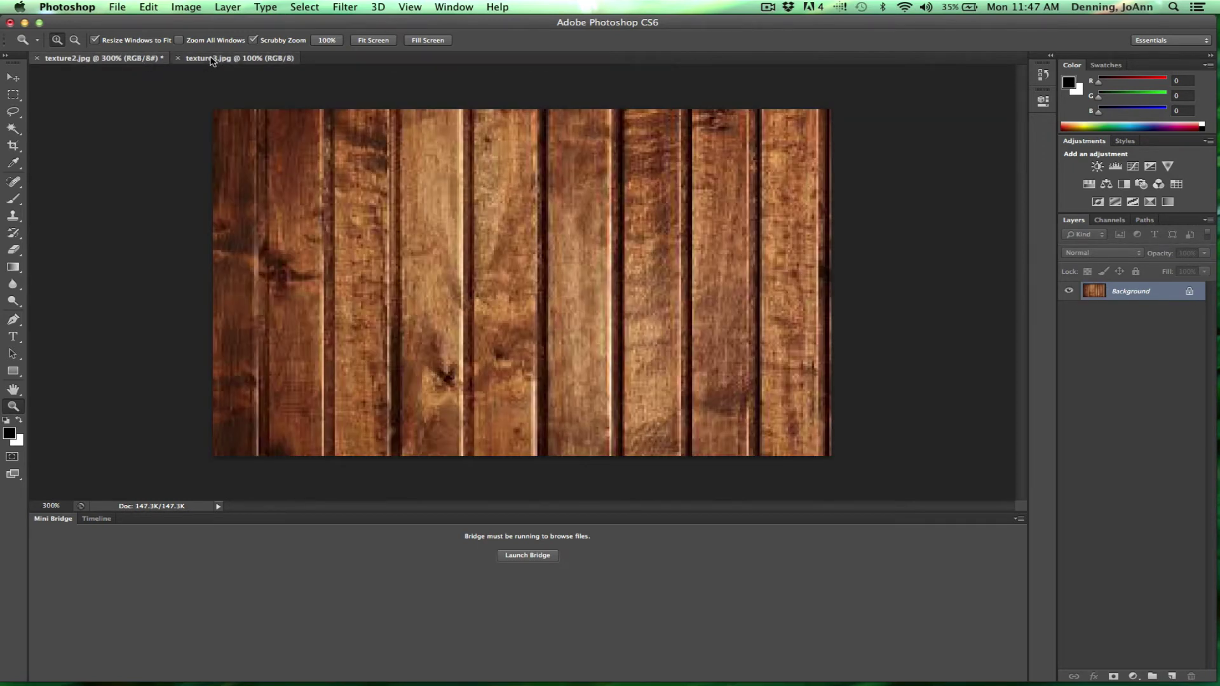
{"action": "left_click", "coordinate": [212, 60]}
{"action": "left_click", "coordinate": [131, 61]}
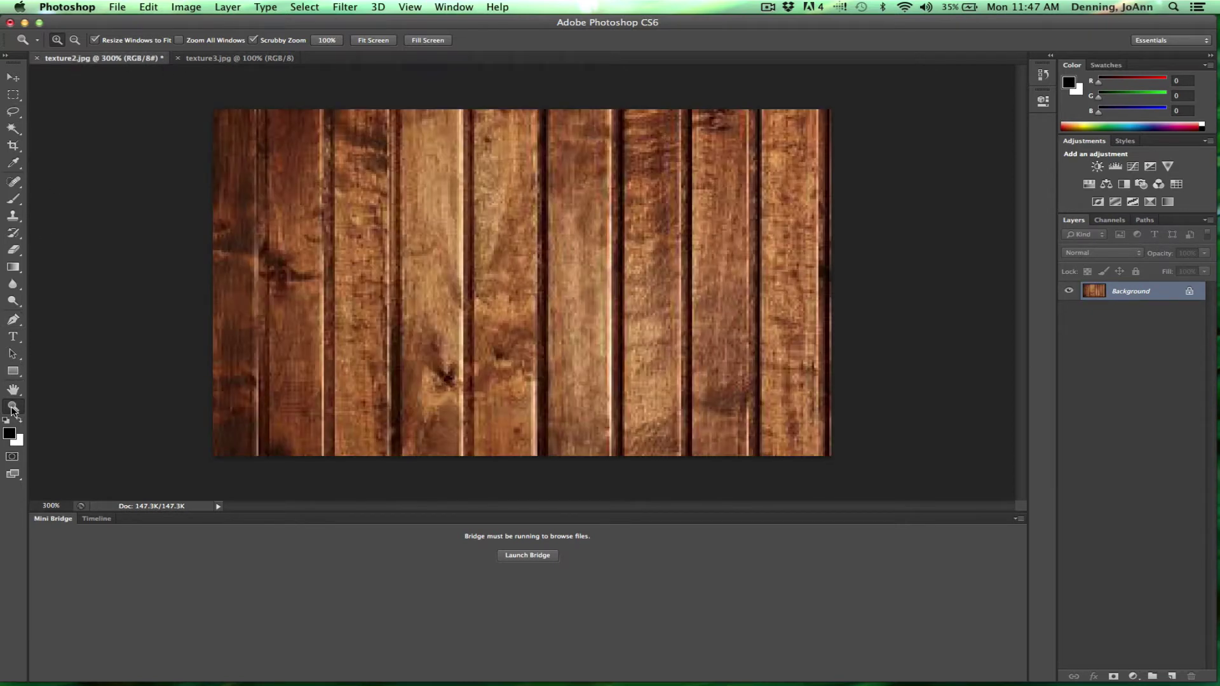
- Float texture3.jpg in its own window beside texture2.jpg at 100% and copy its Background layer into texture2.jpg
{"action": "left_click", "coordinate": [399, 313], "text": "alt"}
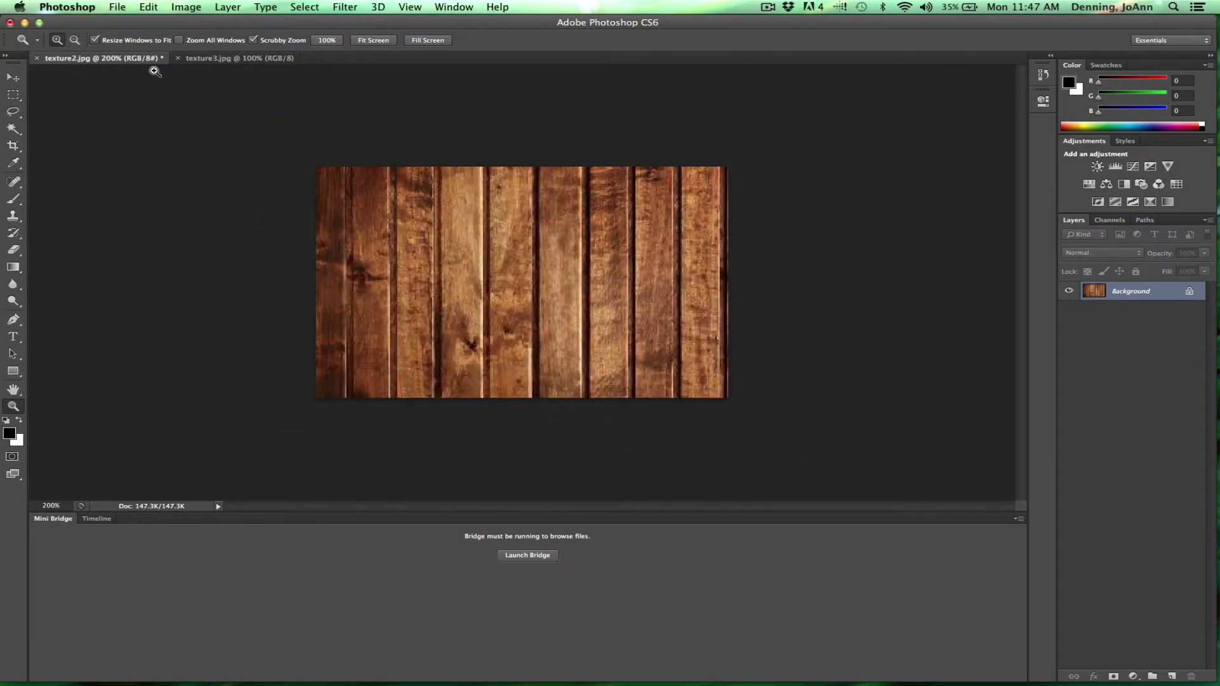
{"action": "left_click", "coordinate": [511, 302], "text": "alt"}
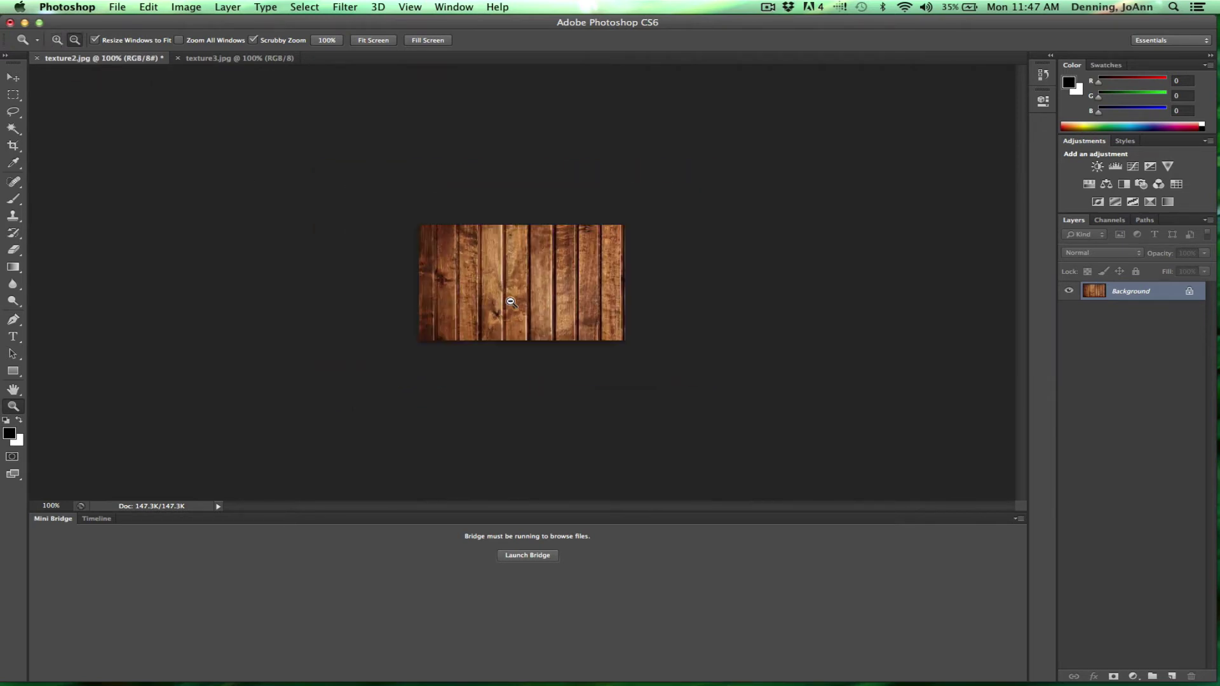
{"action": "left_click", "coordinate": [209, 60]}
{"action": "left_click_drag", "start_coordinate": [207, 62], "coordinate": [554, 108]}
{"action": "left_click_drag", "start_coordinate": [636, 107], "coordinate": [789, 102]}
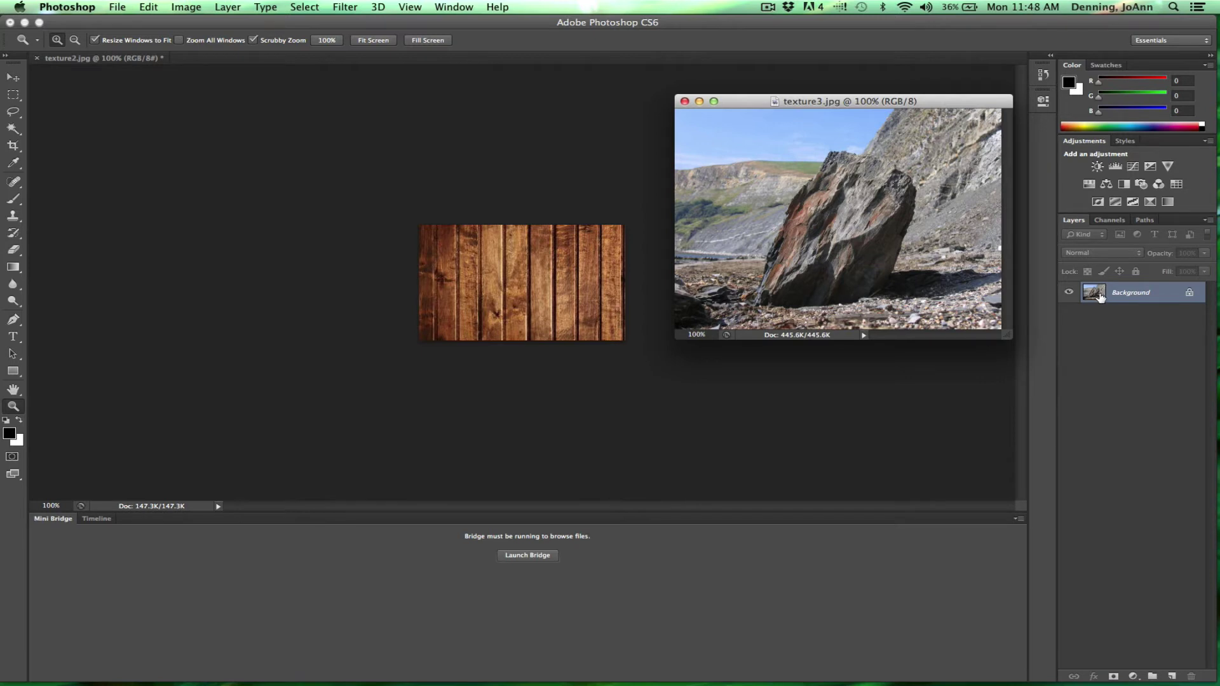
{"action": "left_click_drag", "start_coordinate": [1100, 297], "coordinate": [532, 306]}
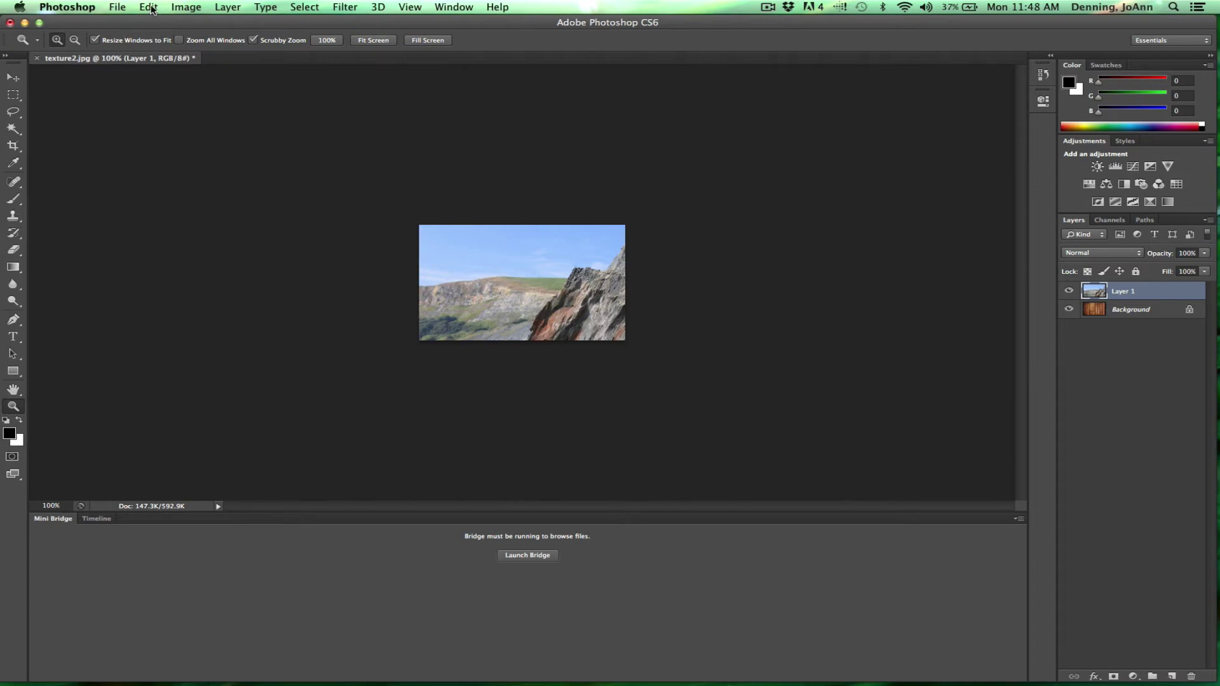
- Toggle the visibility of the rock photo layer and the wood Background to examine how they stack, leaving both shown
{"action": "left_click", "coordinate": [1069, 291]}
{"action": "left_click", "coordinate": [1069, 291]}
{"action": "left_click", "coordinate": [1070, 291]}
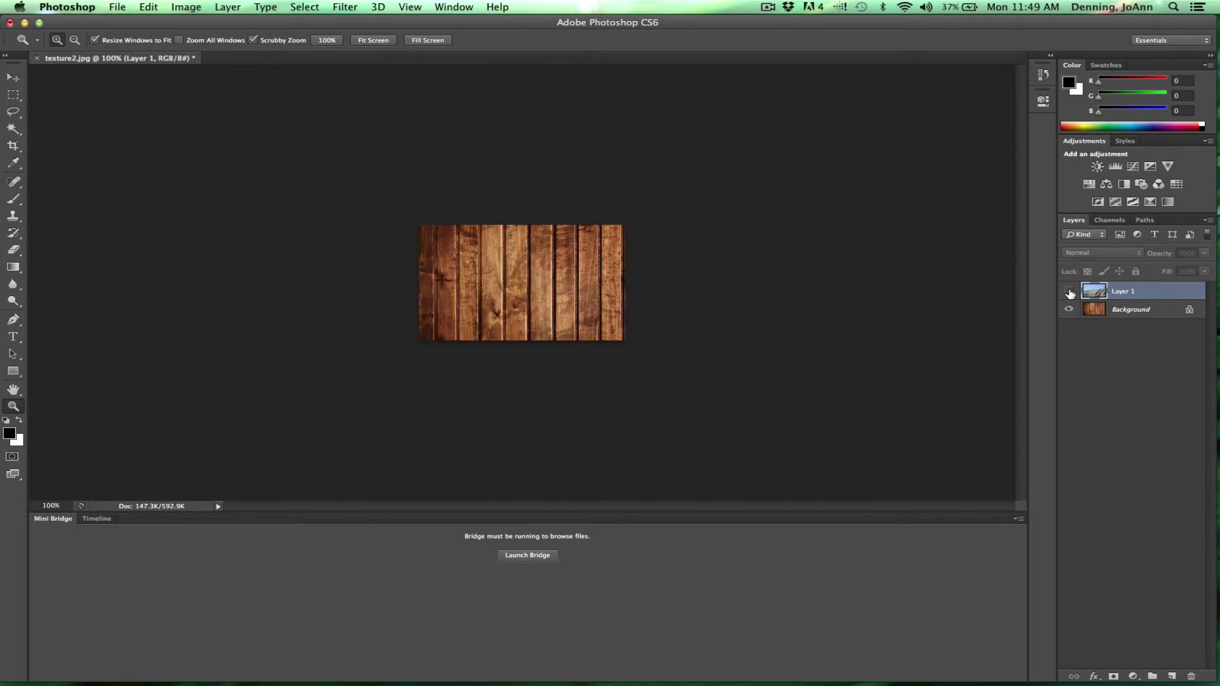
{"action": "left_click", "coordinate": [1070, 291]}
{"action": "left_click", "coordinate": [1069, 291]}
{"action": "left_click", "coordinate": [1070, 291]}
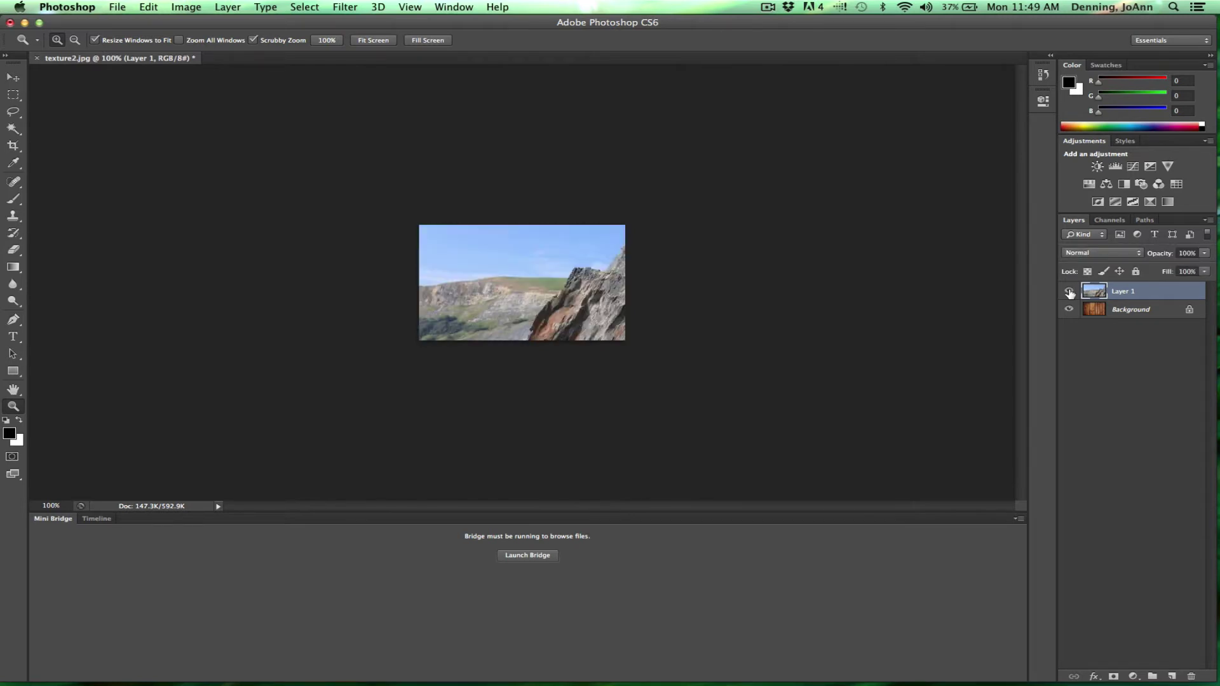
{"action": "left_click", "coordinate": [1069, 291]}
{"action": "left_click", "coordinate": [1069, 291]}
{"action": "left_click", "coordinate": [1069, 291]}
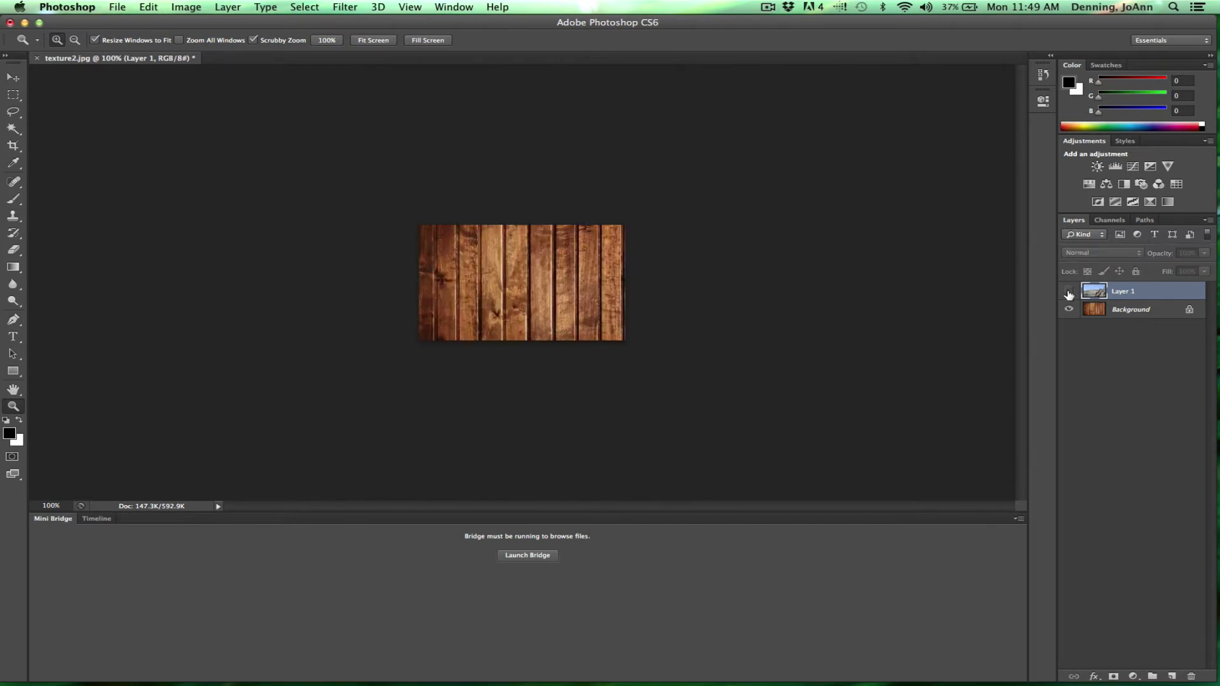
{"action": "left_click", "coordinate": [1068, 310]}
{"action": "left_click", "coordinate": [1069, 310]}
{"action": "left_click", "coordinate": [1069, 293]}
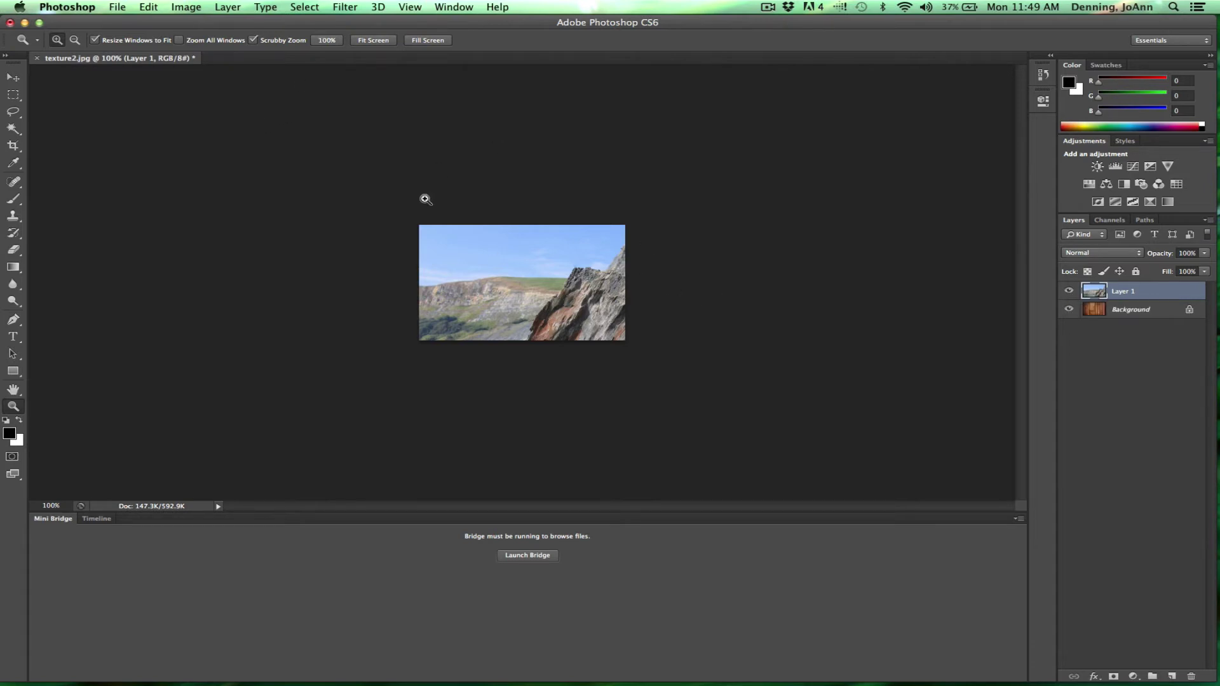
- Scale the rock photo layer down to about 47% and move it up over the lower part of the wood image
{"action": "left_click", "coordinate": [147, 7]}
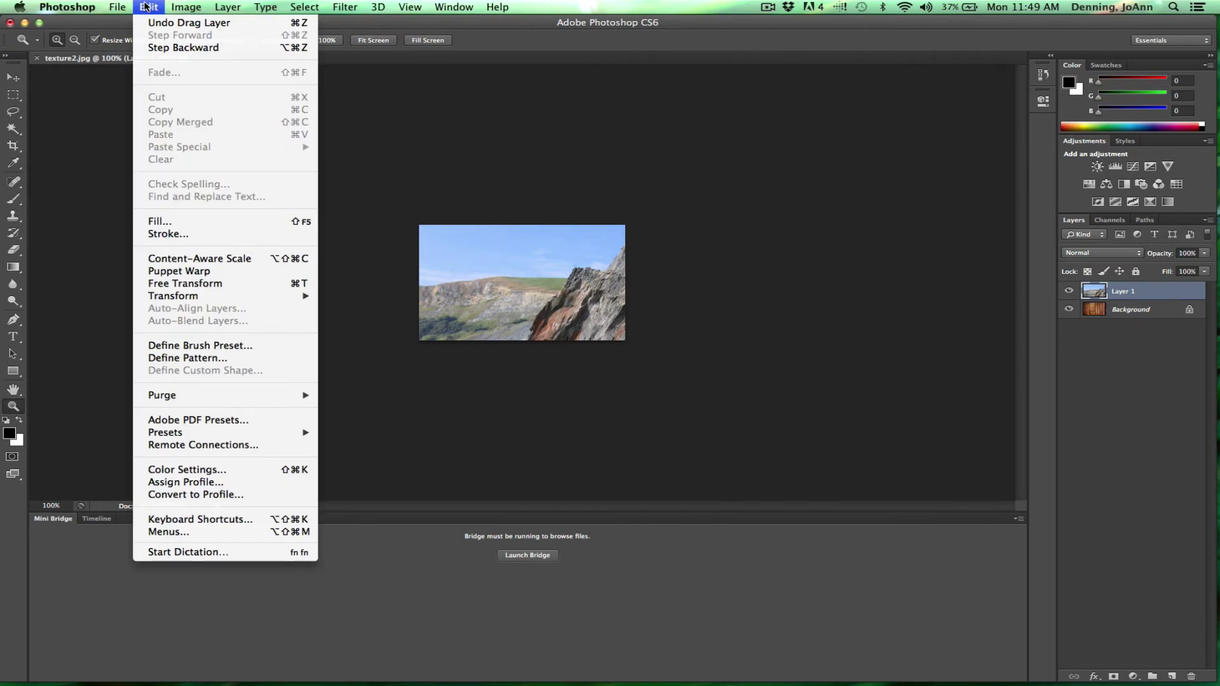
{"action": "mouse_move", "coordinate": [188, 298]}
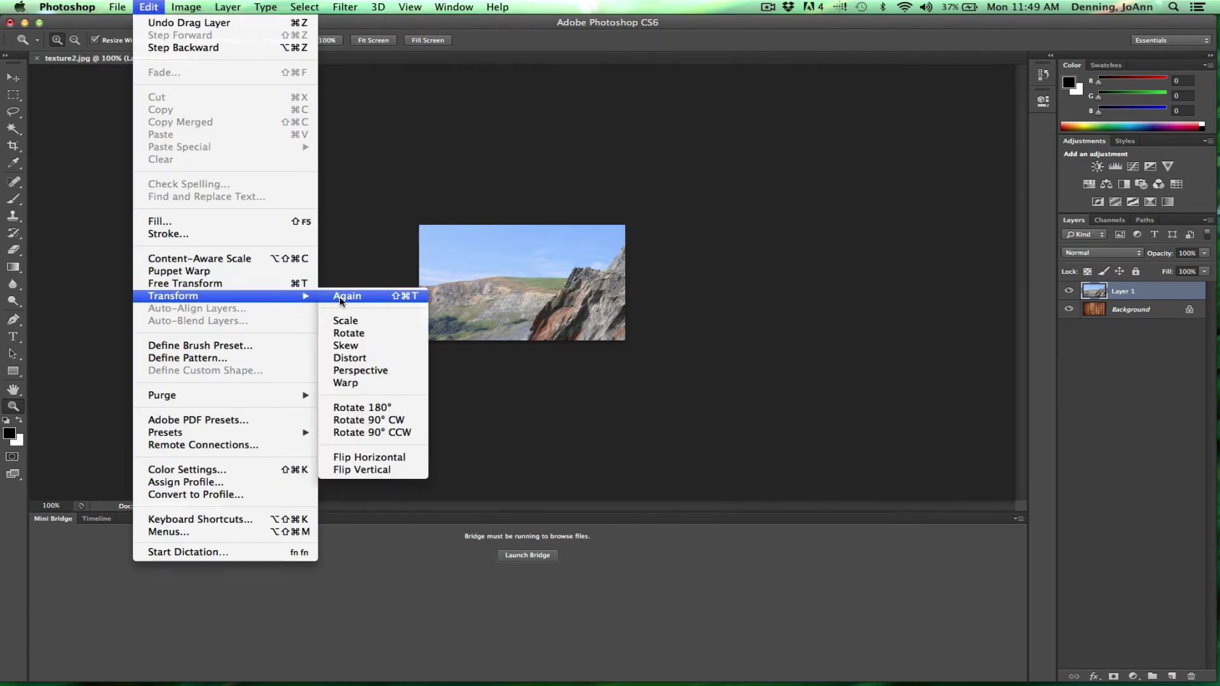
{"action": "left_click", "coordinate": [345, 322]}
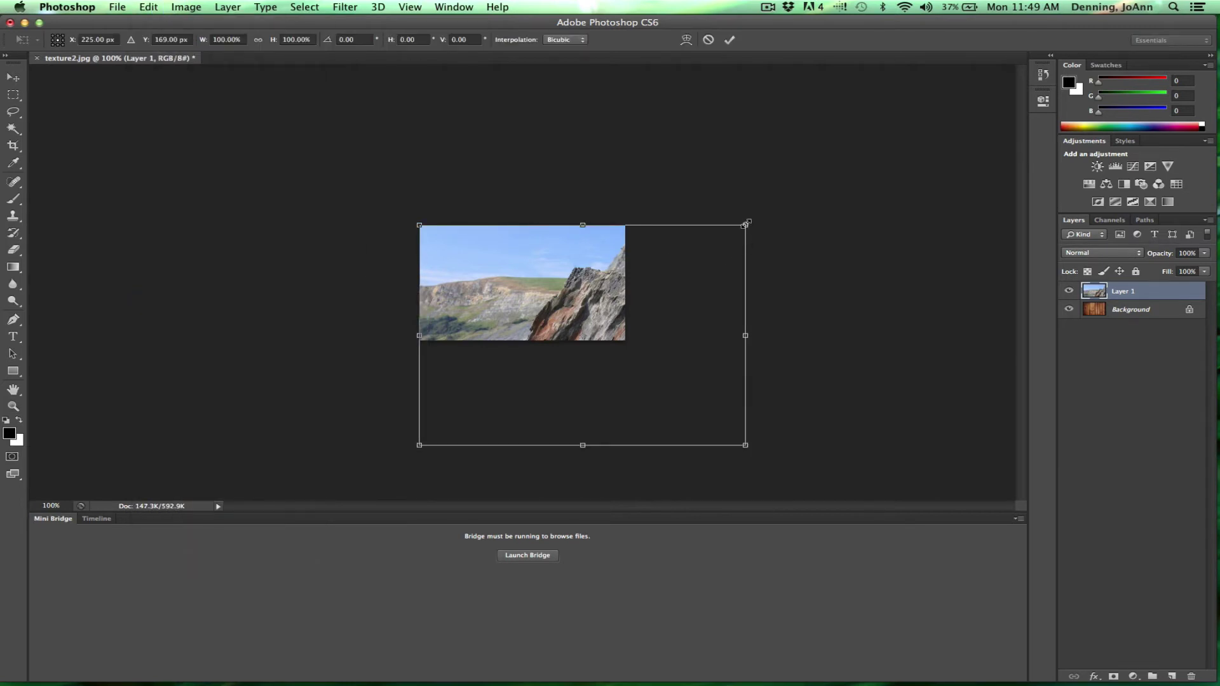
{"action": "left_click_drag", "start_coordinate": [746, 223], "coordinate": [567, 335]}
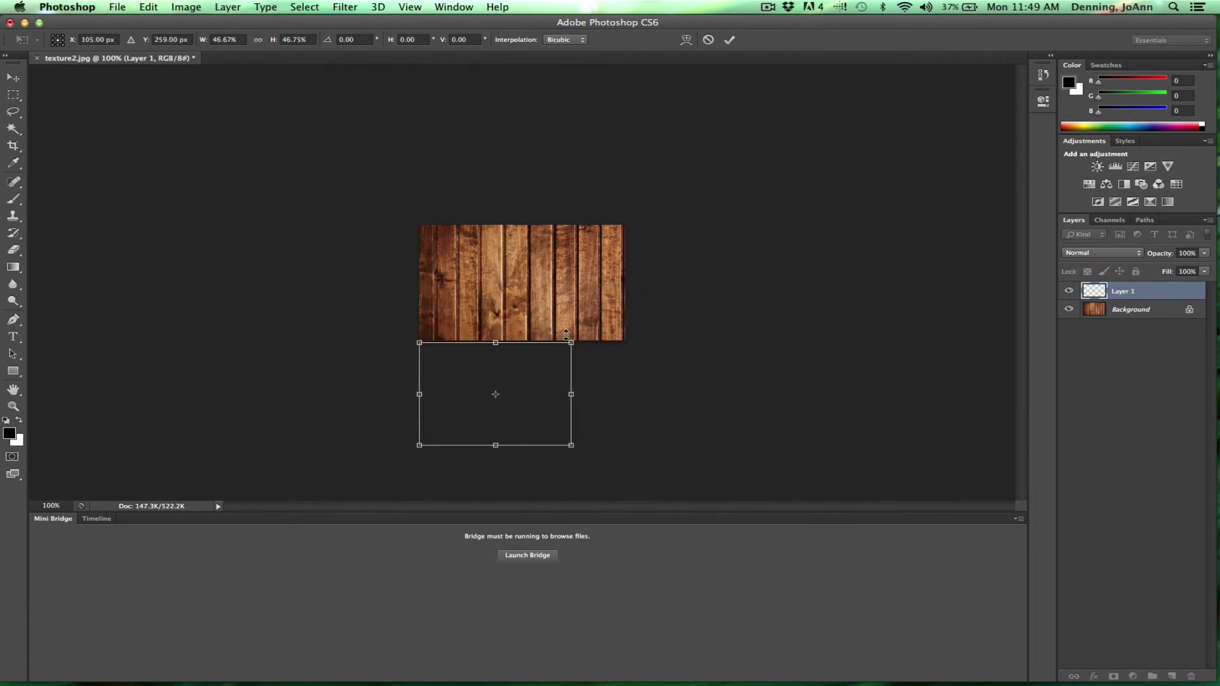
{"action": "key", "text": "Return"}
{"action": "key", "text": "z"}
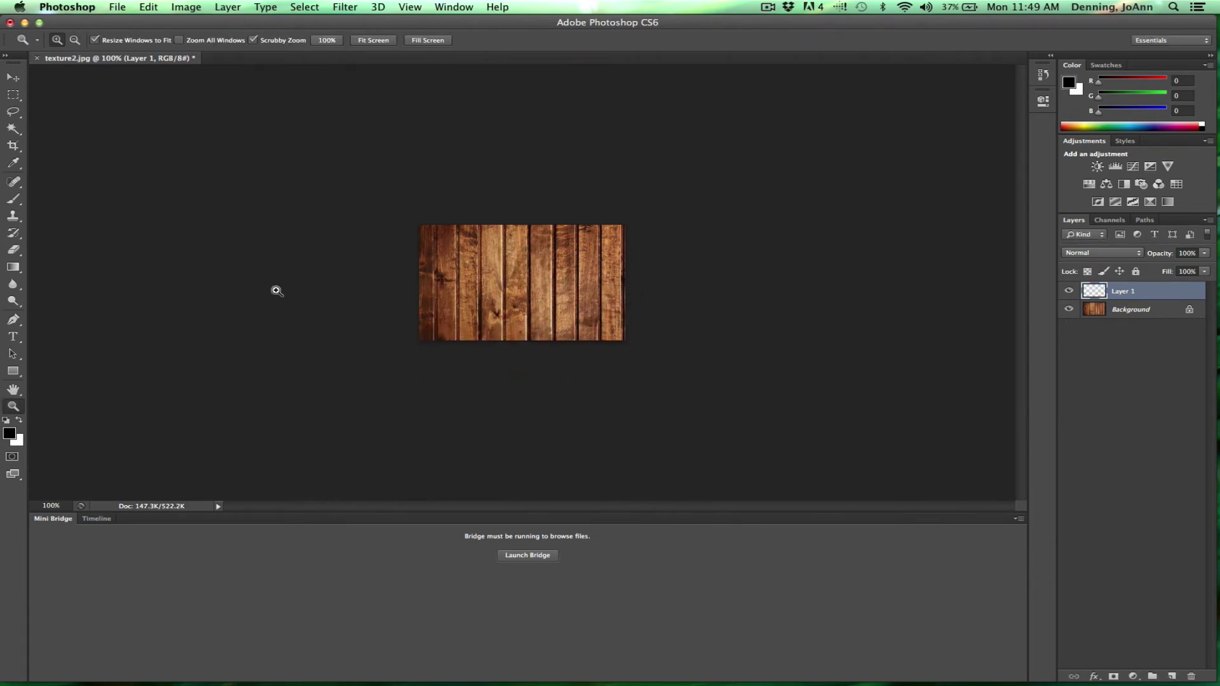
{"action": "left_click", "coordinate": [13, 78]}
{"action": "left_click_drag", "start_coordinate": [452, 417], "coordinate": [482, 310]}
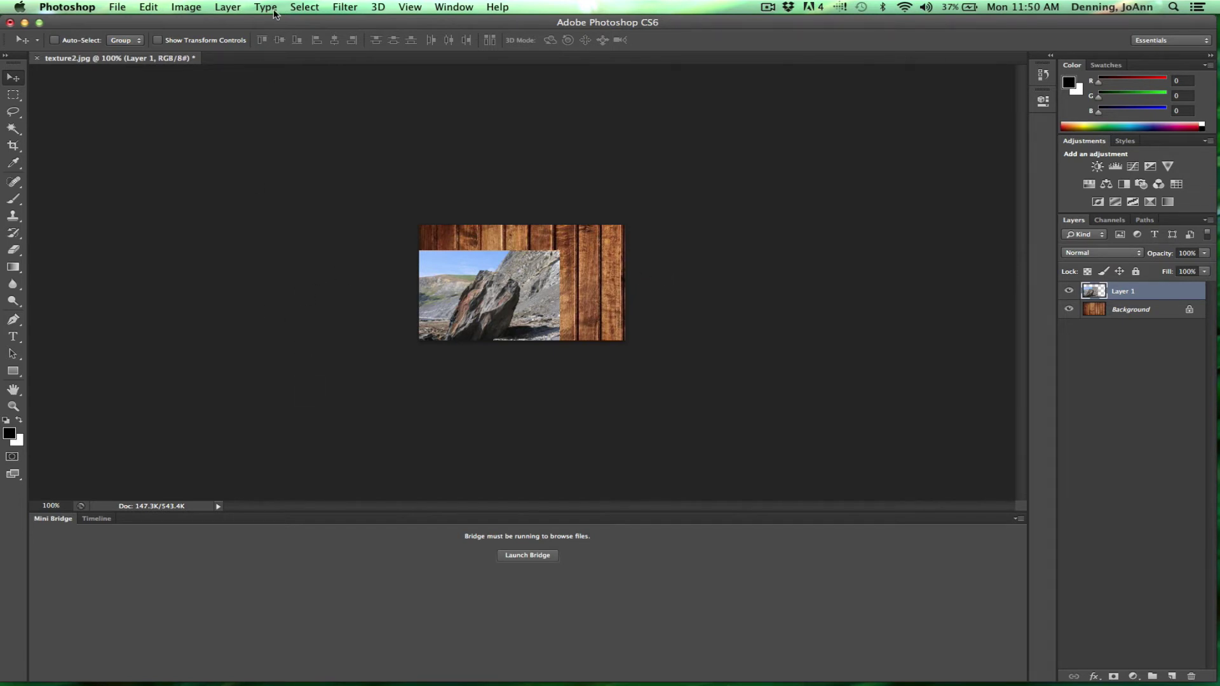
- Enlarge the rock photo slightly by its upper corner so it covers more of the wood, and add a layer mask to its layer
{"action": "left_click", "coordinate": [153, 7]}
{"action": "mouse_move", "coordinate": [178, 299]}
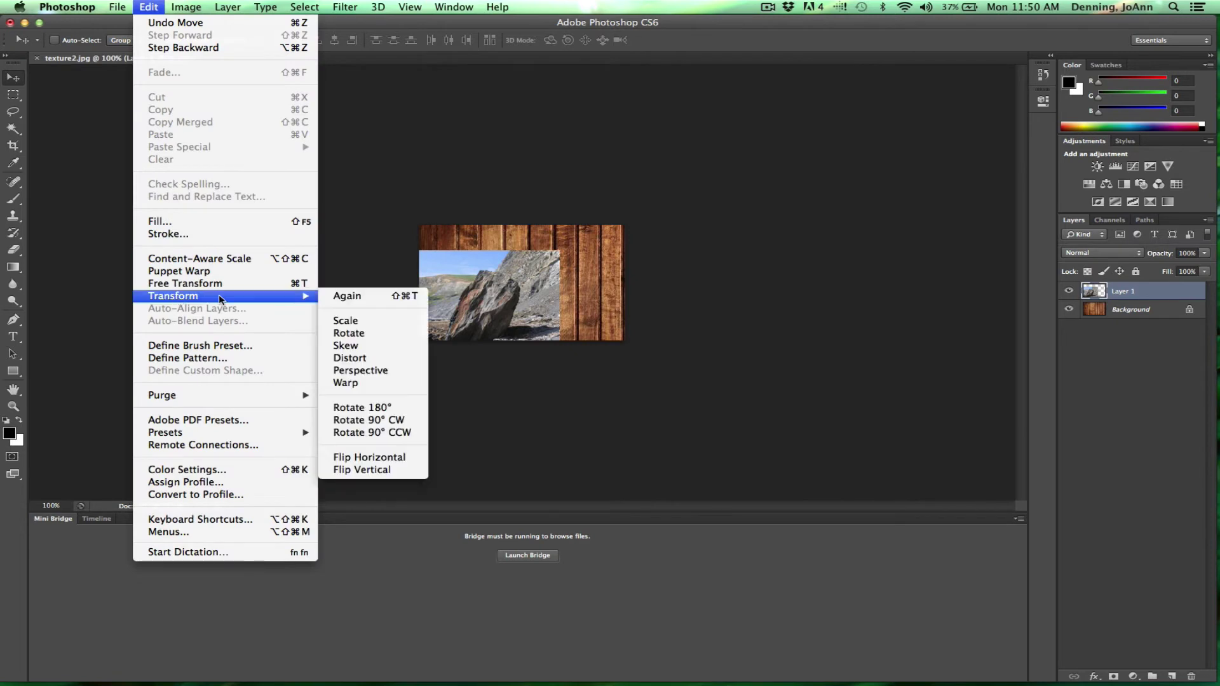
{"action": "left_click", "coordinate": [371, 316]}
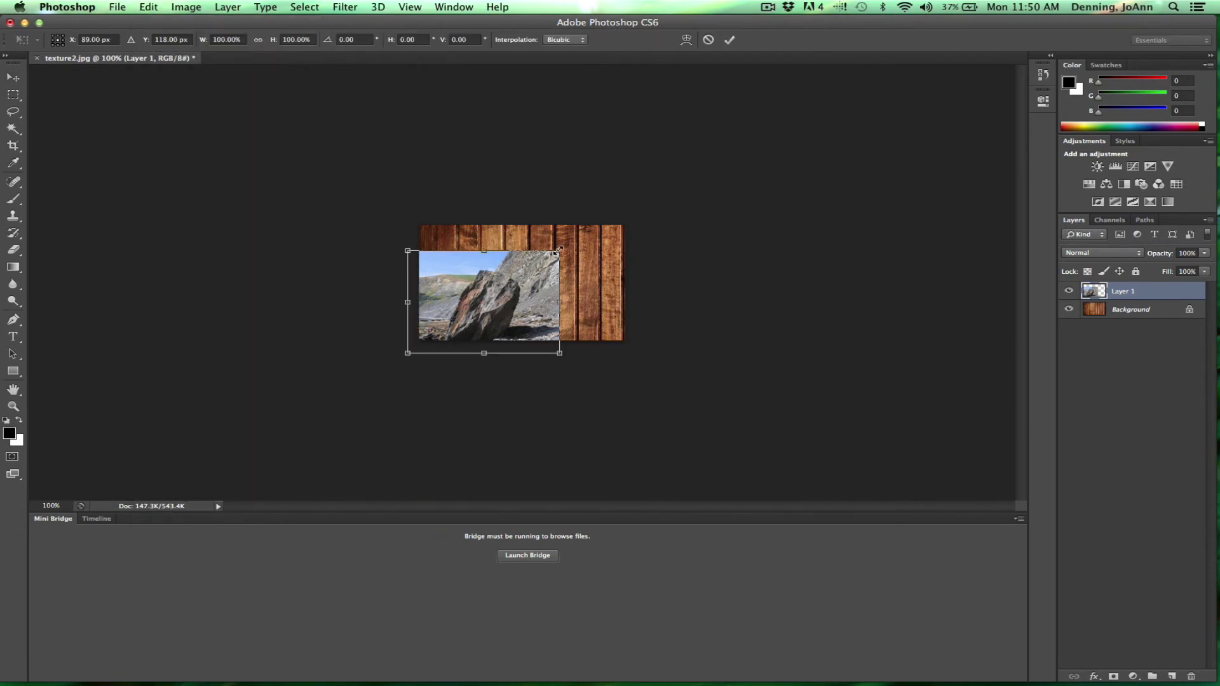
{"action": "left_click_drag", "start_coordinate": [559, 251], "coordinate": [584, 229]}
{"action": "key", "text": "Return"}
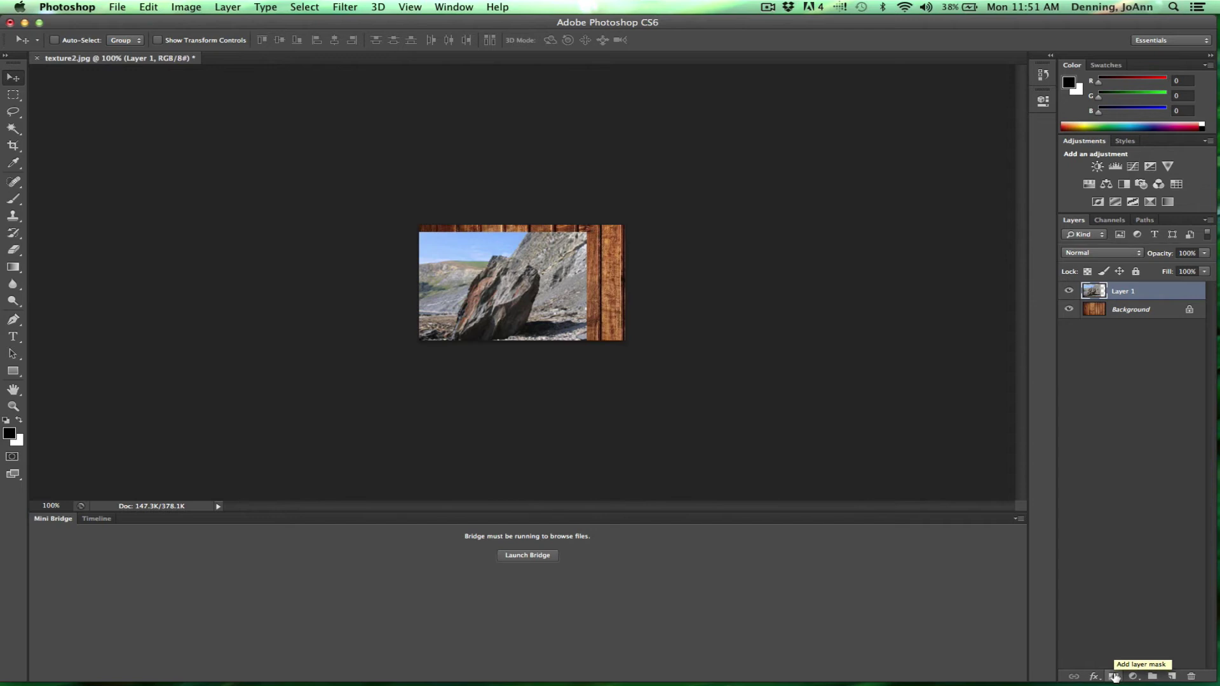
{"action": "left_click", "coordinate": [1114, 677]}
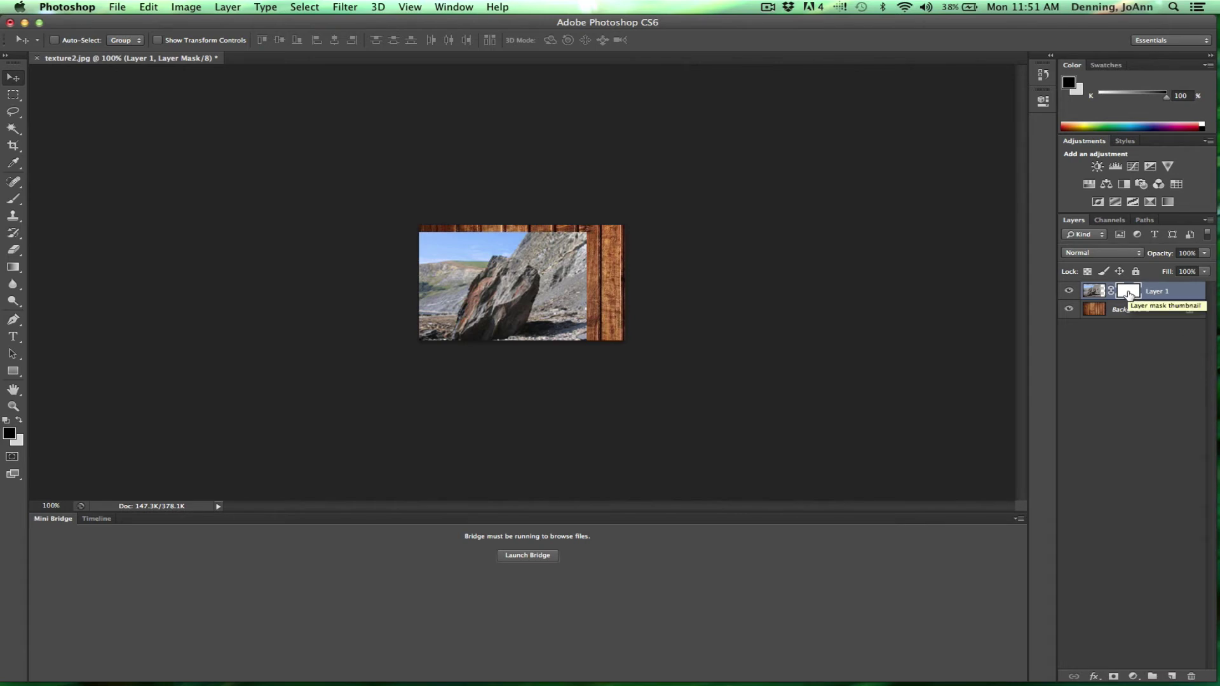
- Undo the blank layer mask, outline the large rock with the Lasso, and mask the rock photo layer from that selection
{"action": "left_click", "coordinate": [150, 8]}
{"action": "left_click", "coordinate": [153, 22]}
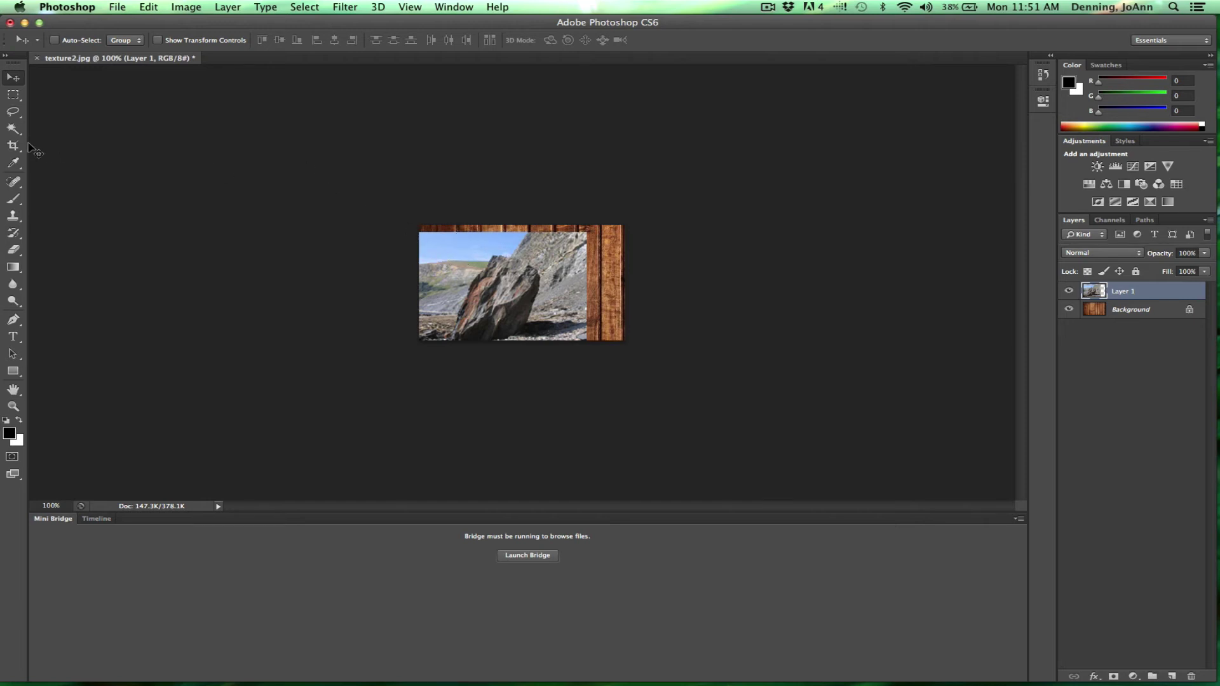
{"action": "left_click", "coordinate": [11, 115]}
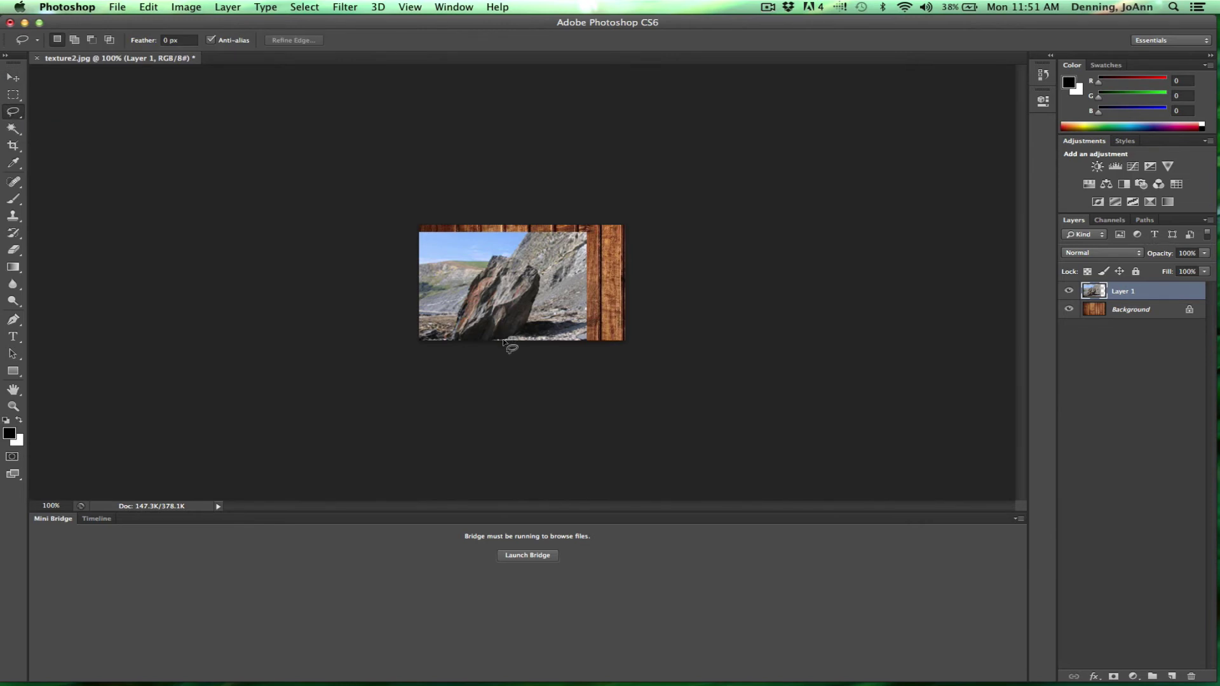
{"action": "mouse_move", "coordinate": [503, 341]}
{"action": "left_mouse_down"}
{"action": "mouse_move", "coordinate": [539, 293]}
{"action": "mouse_move", "coordinate": [535, 264]}
{"action": "mouse_move", "coordinate": [501, 254]}
{"action": "mouse_move", "coordinate": [450, 336]}
{"action": "mouse_move", "coordinate": [471, 348]}
{"action": "mouse_move", "coordinate": [510, 341]}
{"action": "left_mouse_up"}
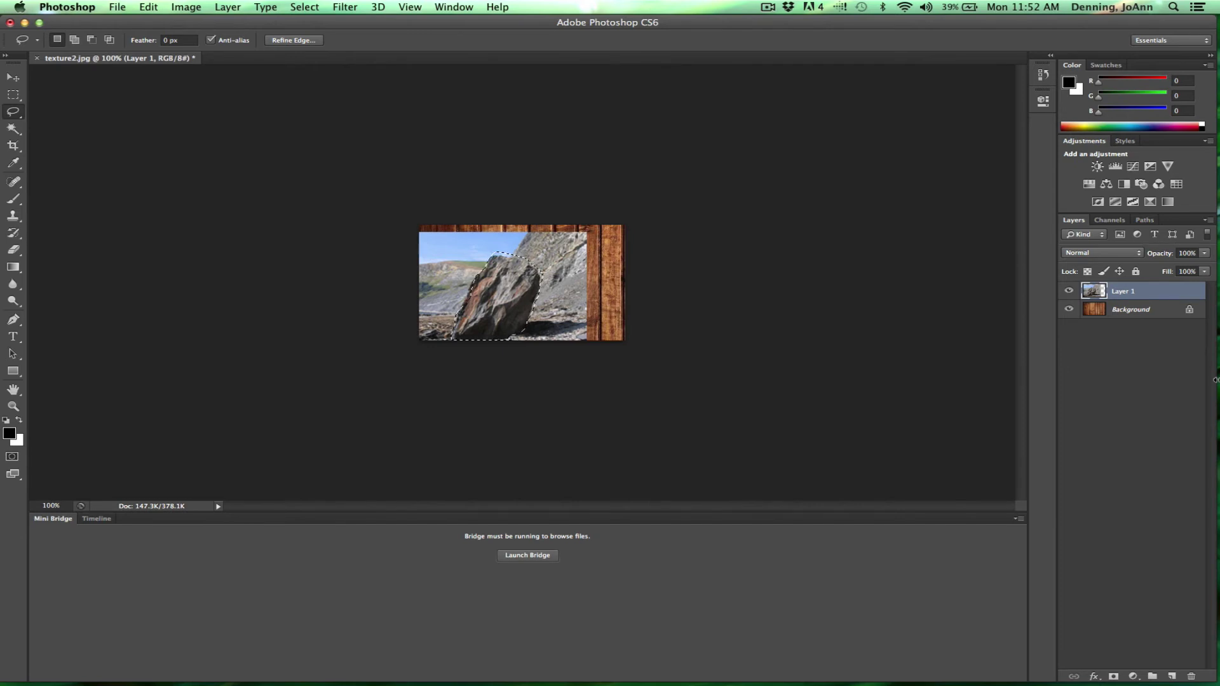
{"action": "left_click", "coordinate": [1113, 677]}
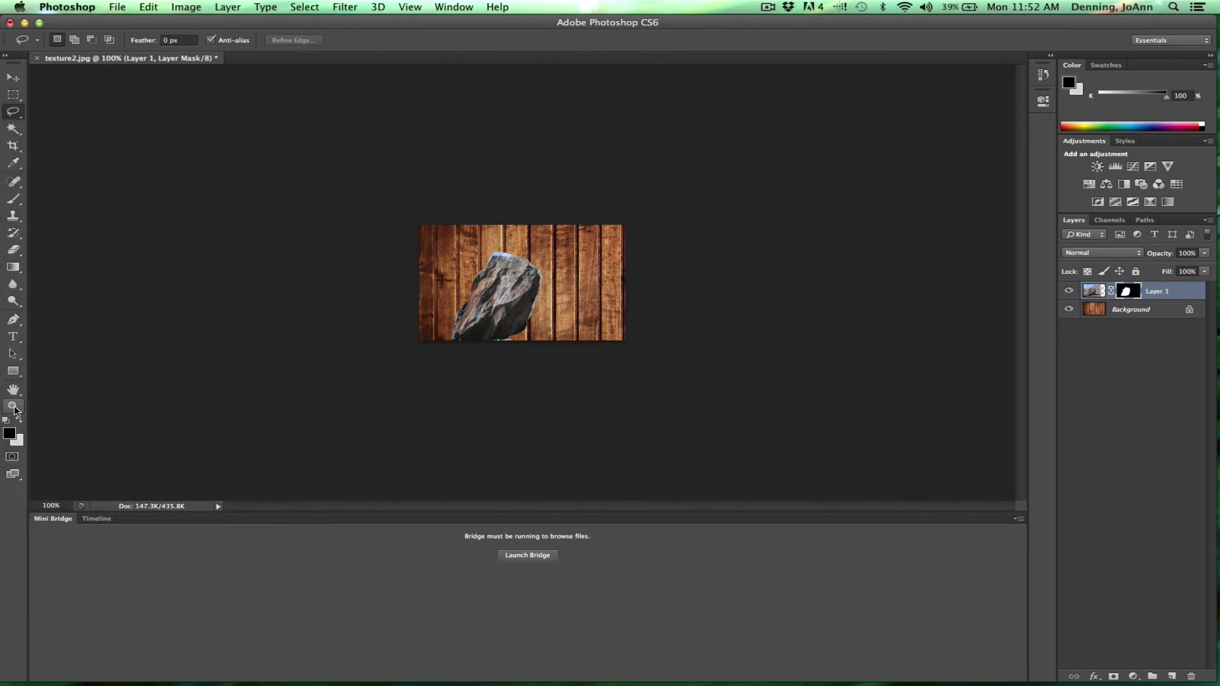
- Brush black on the mask to trim the sky and light fringe around the rock, and repaint the stroke cut across it in light gray
{"action": "left_click", "coordinate": [14, 410]}
{"action": "left_click", "coordinate": [569, 289]}
{"action": "left_click", "coordinate": [515, 267]}
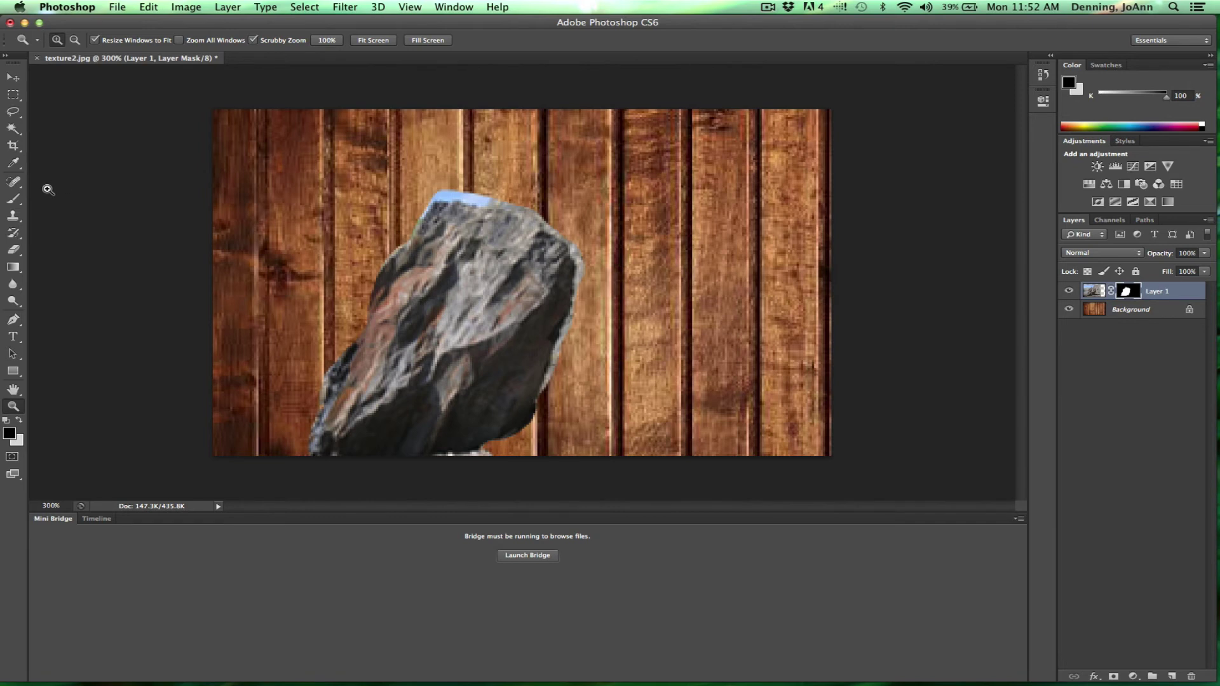
{"action": "left_click", "coordinate": [13, 199]}
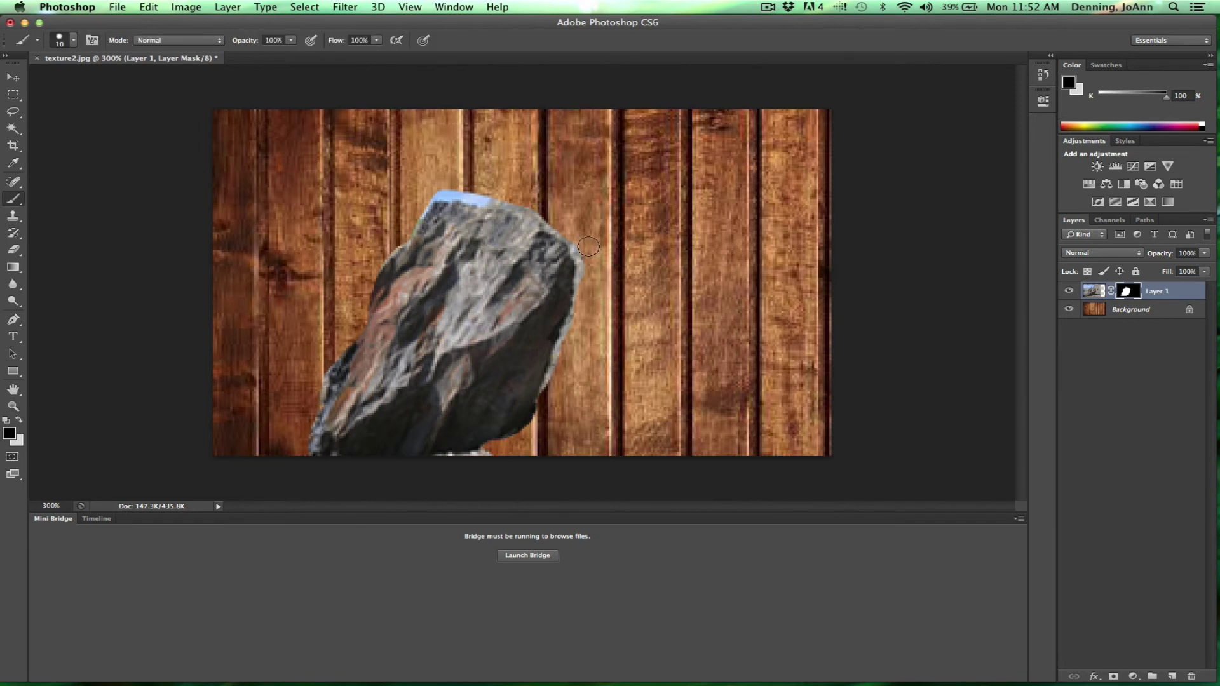
{"action": "left_click_drag", "start_coordinate": [589, 246], "coordinate": [548, 407]}
{"action": "mouse_move", "coordinate": [558, 216]}
{"action": "left_mouse_down"}
{"action": "mouse_move", "coordinate": [577, 246]}
{"action": "mouse_move", "coordinate": [512, 202]}
{"action": "mouse_move", "coordinate": [444, 190]}
{"action": "mouse_move", "coordinate": [362, 285]}
{"action": "mouse_move", "coordinate": [461, 367]}
{"action": "left_mouse_up"}
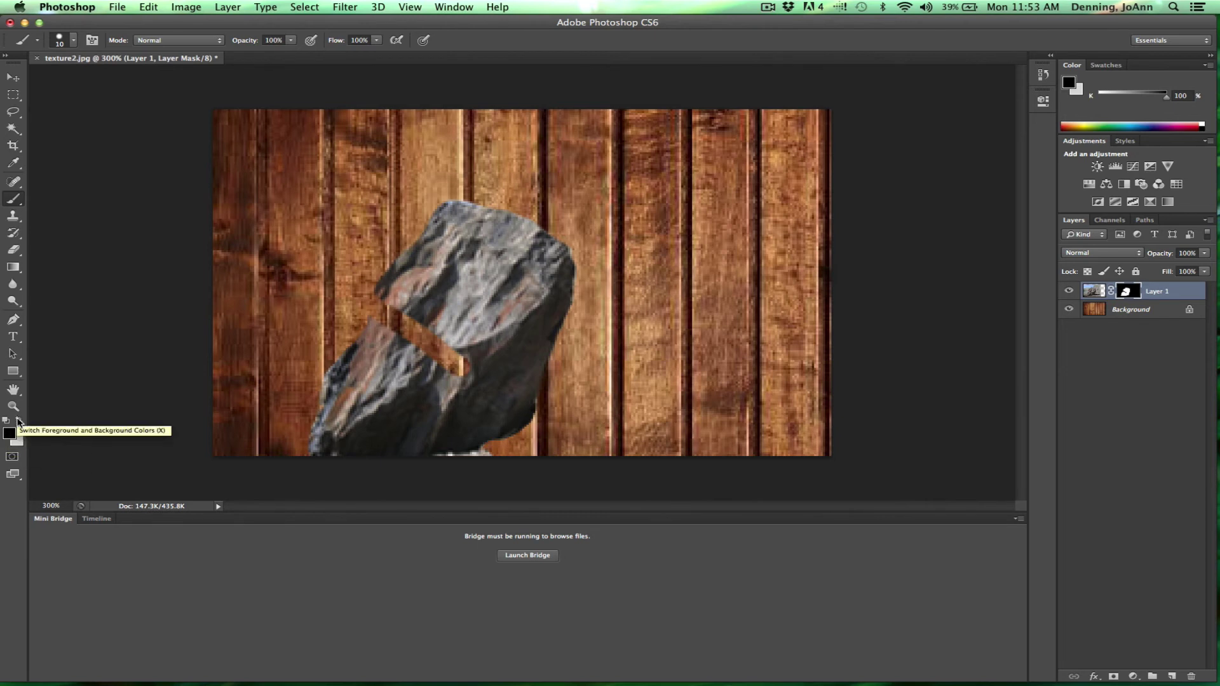
{"action": "left_click", "coordinate": [19, 420]}
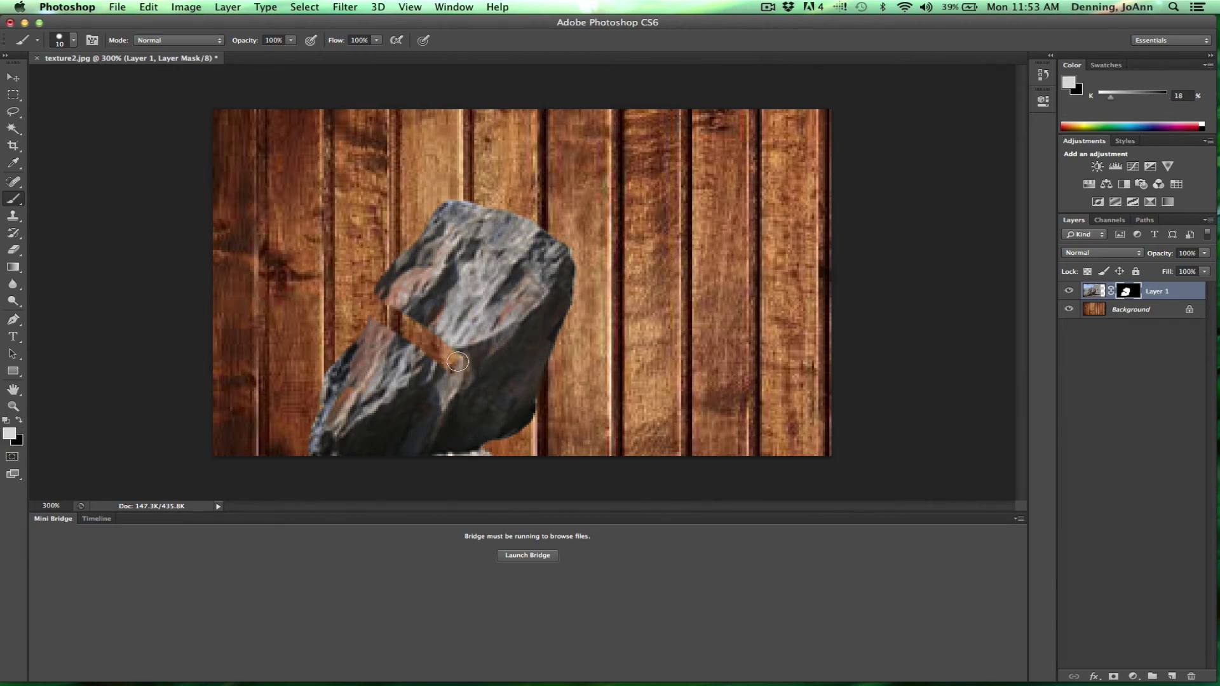
{"action": "mouse_move", "coordinate": [462, 353]}
{"action": "left_mouse_down"}
{"action": "mouse_move", "coordinate": [439, 368]}
{"action": "mouse_move", "coordinate": [453, 355]}
{"action": "mouse_move", "coordinate": [431, 332]}
{"action": "mouse_move", "coordinate": [405, 337]}
{"action": "mouse_move", "coordinate": [409, 316]}
{"action": "mouse_move", "coordinate": [388, 319]}
{"action": "mouse_move", "coordinate": [387, 303]}
{"action": "mouse_move", "coordinate": [371, 322]}
{"action": "mouse_move", "coordinate": [386, 292]}
{"action": "mouse_move", "coordinate": [358, 391]}
{"action": "left_mouse_up"}
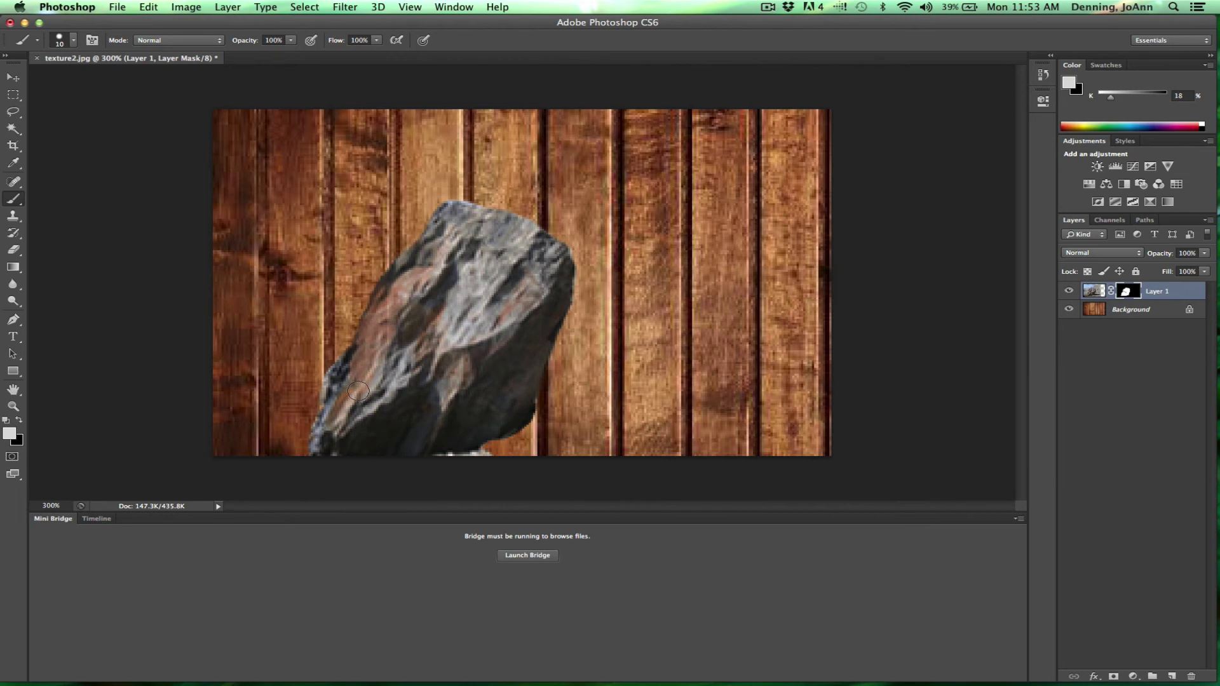
- Mask out the light patch at the rock's base with black and move the masked rock to the image's left edge
{"action": "left_click", "coordinate": [20, 422]}
{"action": "mouse_move", "coordinate": [493, 458]}
{"action": "left_mouse_down"}
{"action": "mouse_move", "coordinate": [444, 464]}
{"action": "mouse_move", "coordinate": [490, 451]}
{"action": "mouse_move", "coordinate": [421, 468]}
{"action": "left_mouse_up"}
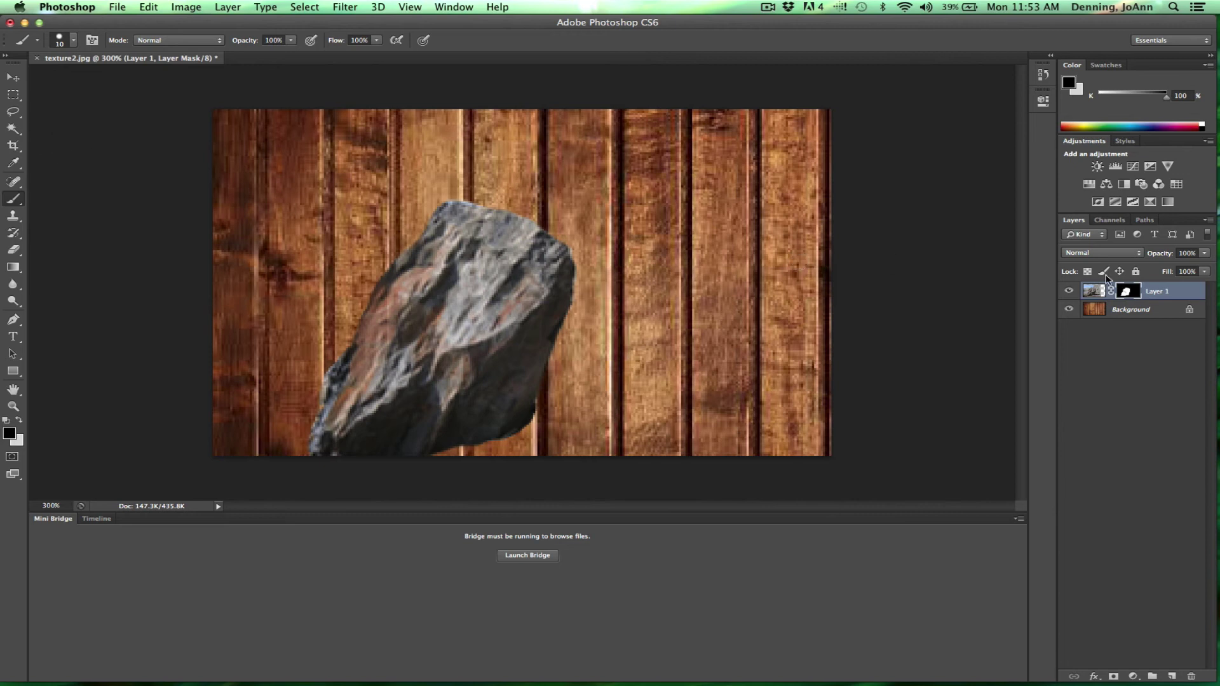
{"action": "left_click", "coordinate": [13, 78]}
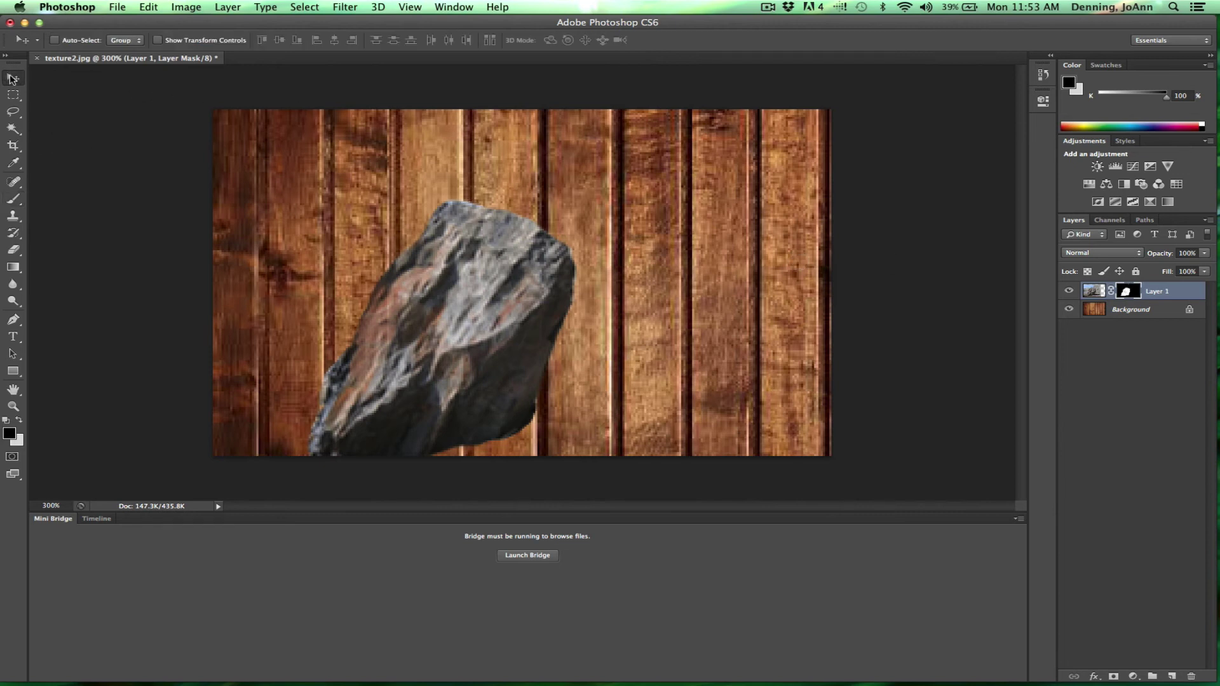
{"action": "left_click_drag", "start_coordinate": [490, 293], "coordinate": [392, 298]}
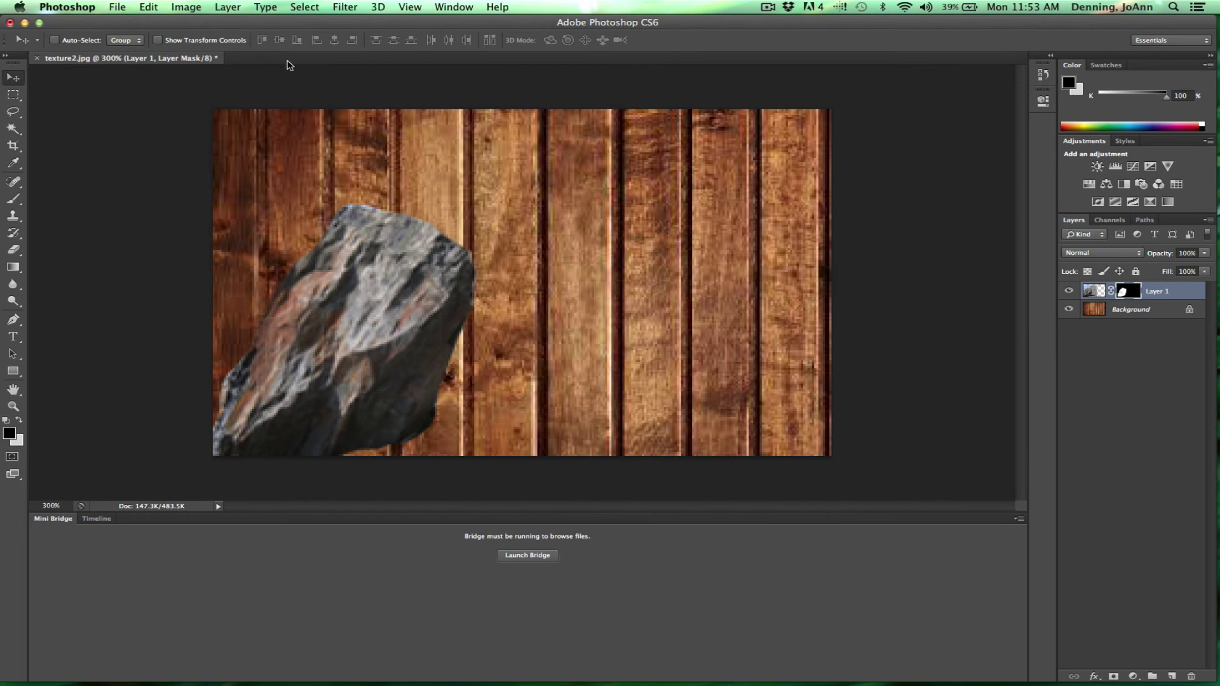
- Open the brick wall image texture1.jpg from the Desktop
{"action": "left_click", "coordinate": [116, 7]}
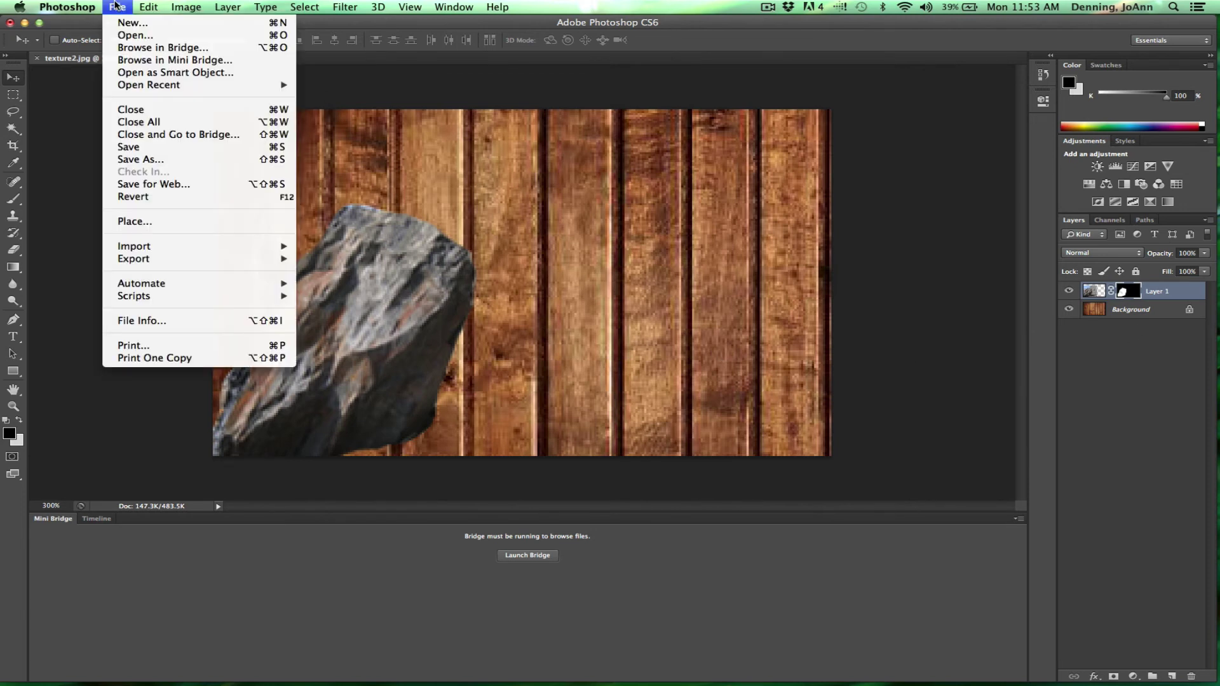
{"action": "left_click", "coordinate": [129, 36]}
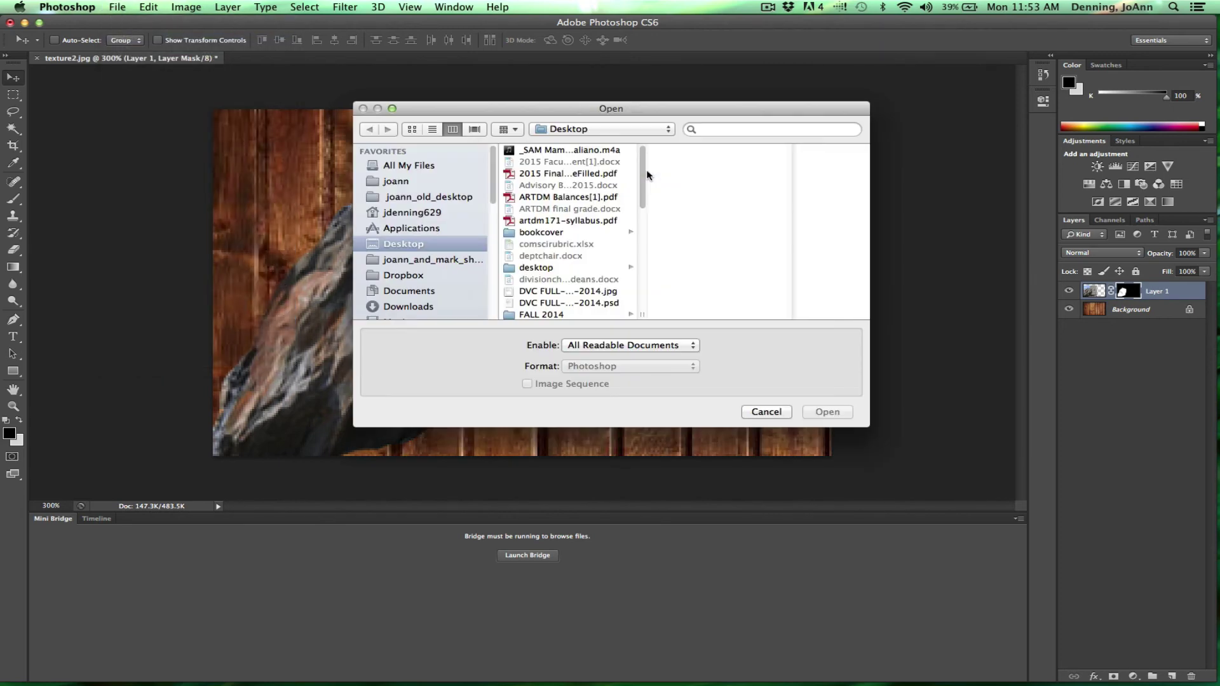
{"action": "left_click_drag", "start_coordinate": [642, 202], "coordinate": [631, 292]}
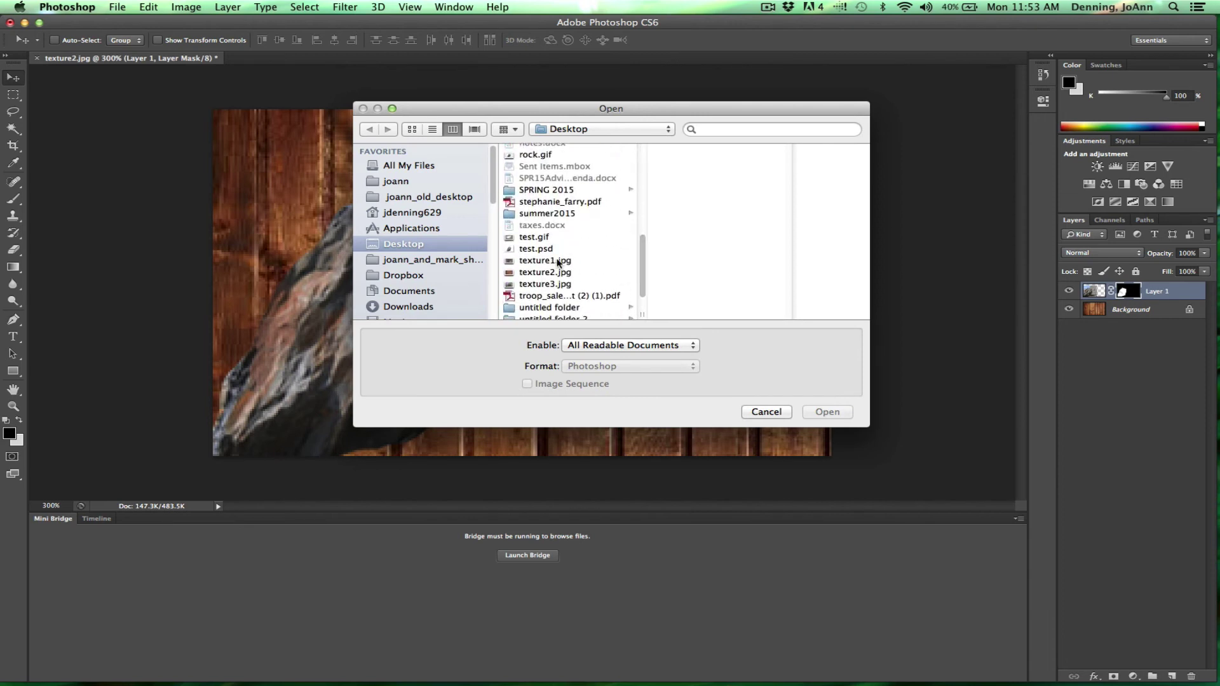
{"action": "left_click", "coordinate": [547, 261]}
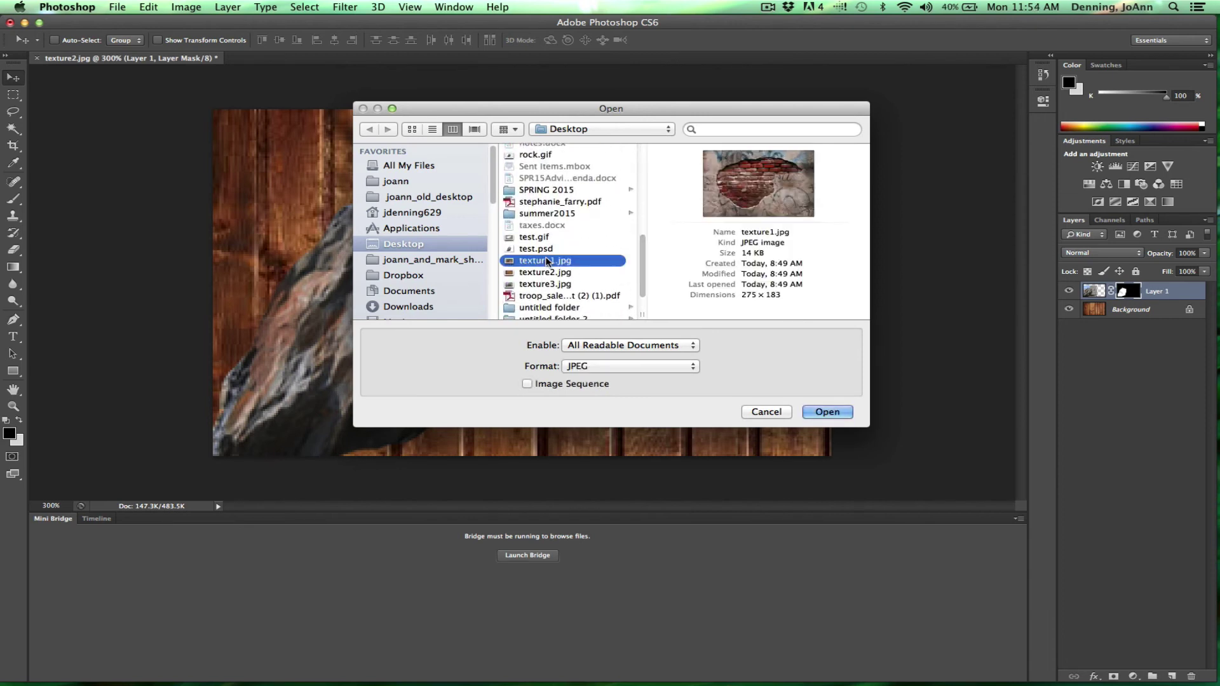
{"action": "left_click", "coordinate": [820, 418]}
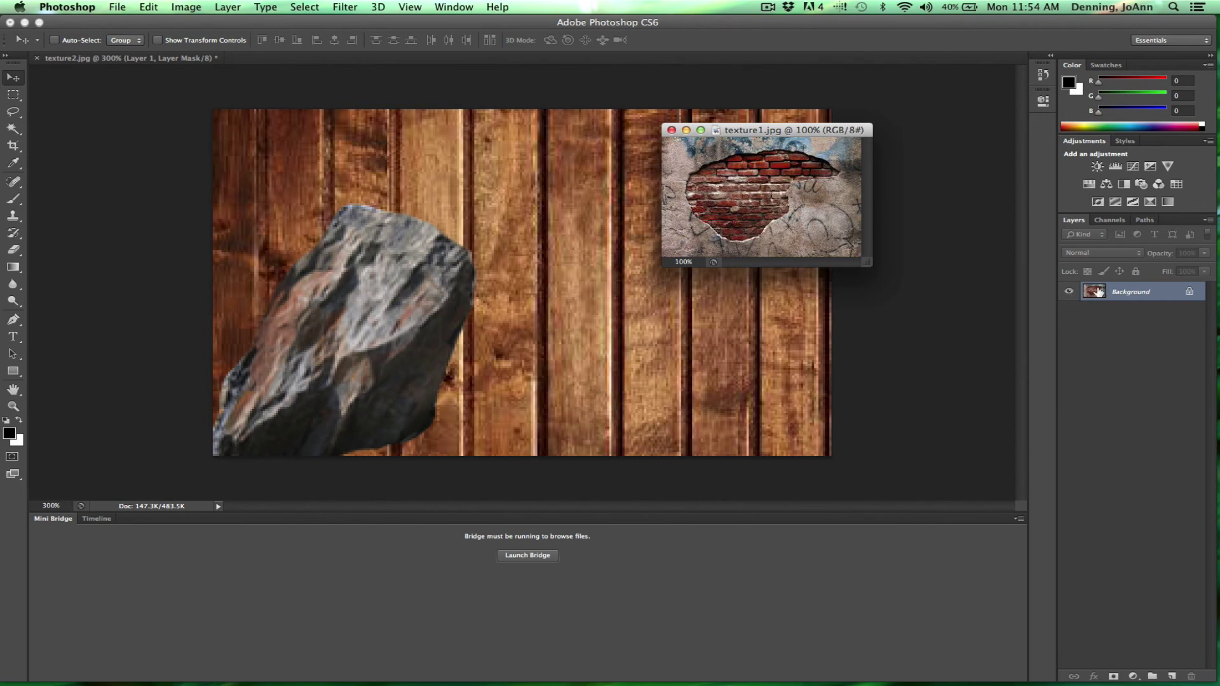
- Copy texture1.jpg's Background layer into texture2.jpg over the wood and place it beneath the rock layer
{"action": "left_click_drag", "start_coordinate": [1106, 294], "coordinate": [514, 343]}
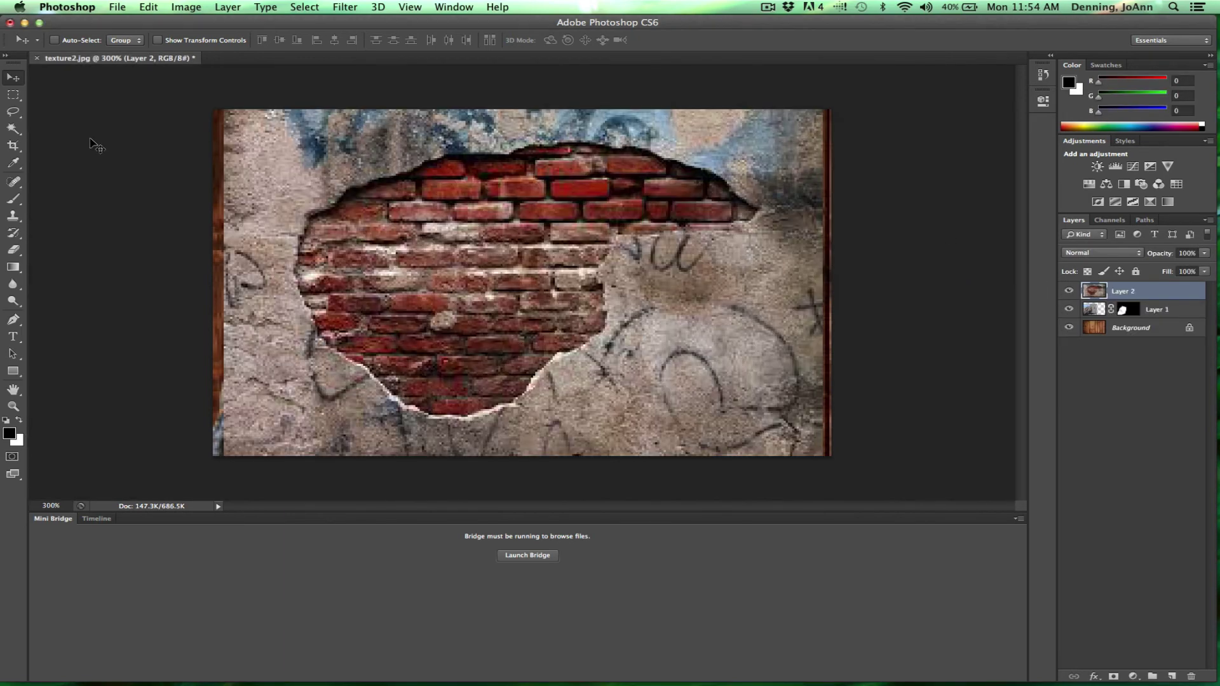
{"action": "mouse_move", "coordinate": [653, 224]}
{"action": "left_mouse_down"}
{"action": "mouse_move", "coordinate": [635, 225]}
{"action": "mouse_move", "coordinate": [646, 233]}
{"action": "left_mouse_up"}
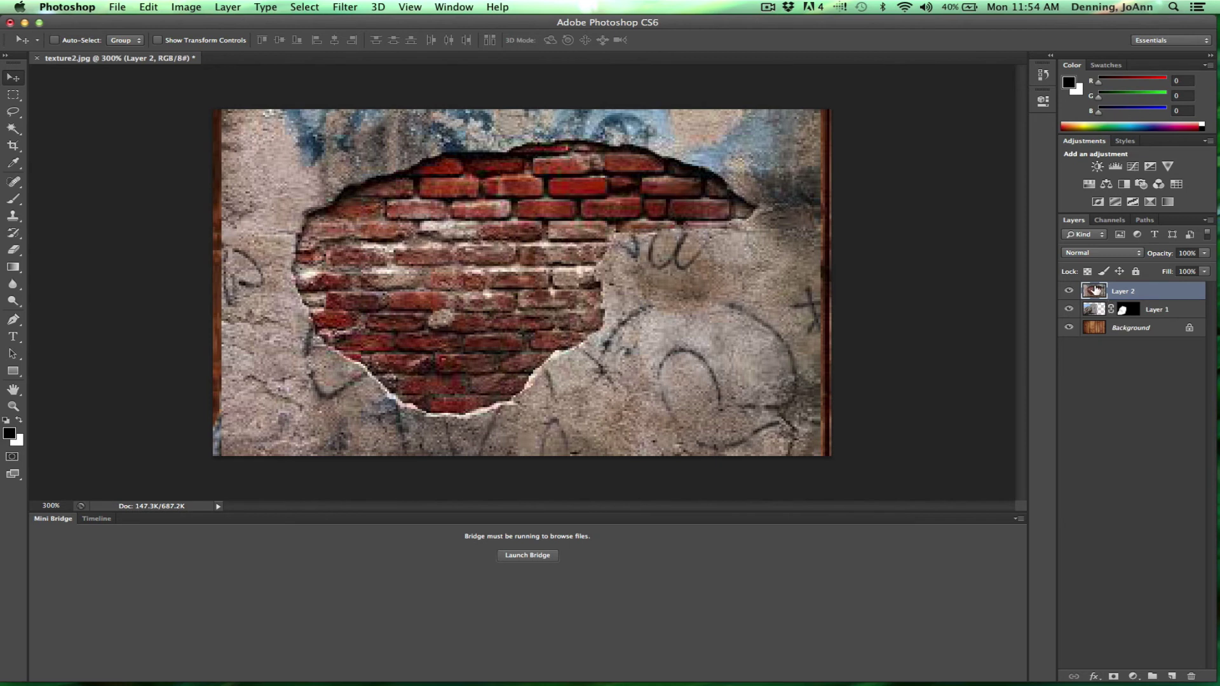
{"action": "mouse_move", "coordinate": [1095, 291]}
{"action": "left_mouse_down"}
{"action": "mouse_move", "coordinate": [1094, 324]}
{"action": "mouse_move", "coordinate": [1090, 290]}
{"action": "left_mouse_up"}
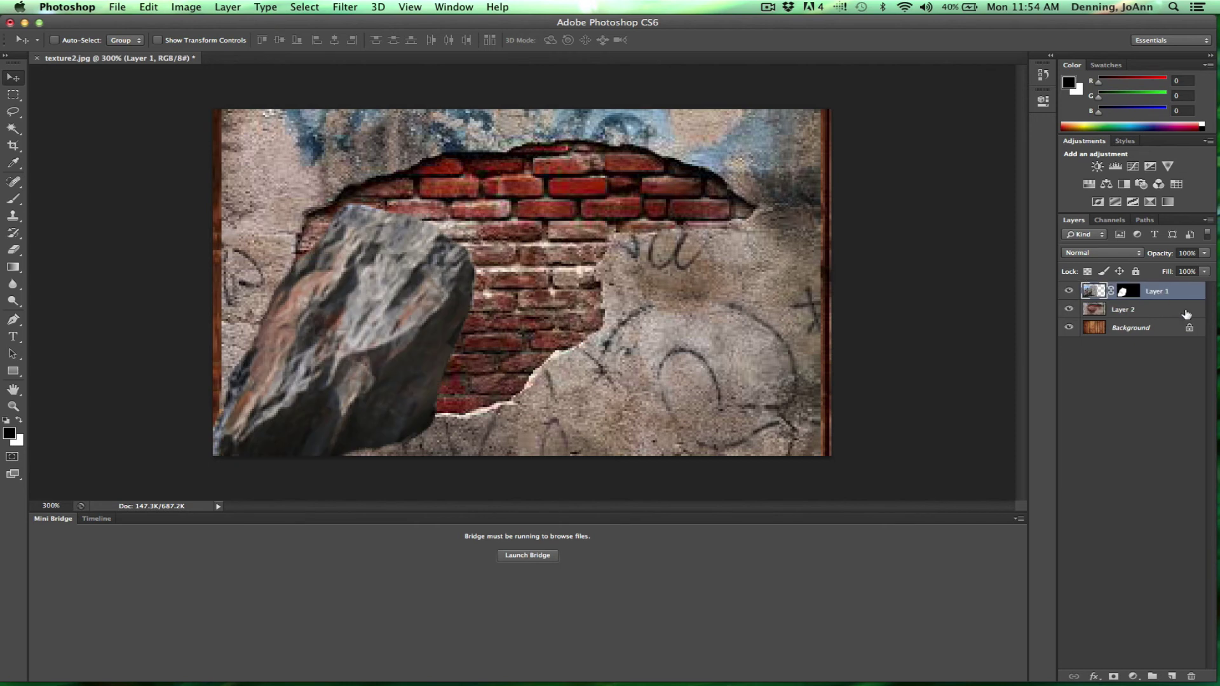
- Reduce the brick wall layer's opacity to 32% so it blends with the wood Background
{"action": "left_click", "coordinate": [1093, 312]}
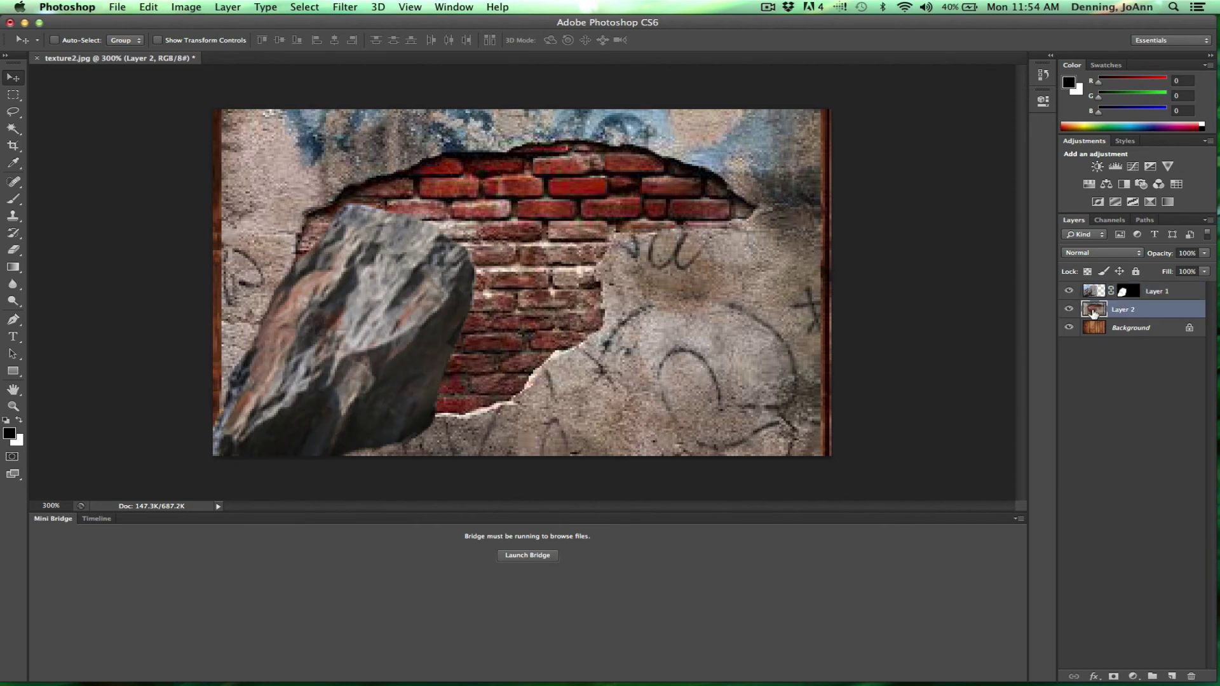
{"action": "left_click", "coordinate": [1147, 292]}
{"action": "left_click", "coordinate": [1136, 311]}
{"action": "left_click", "coordinate": [1126, 330]}
{"action": "left_click", "coordinate": [1126, 308]}
{"action": "left_click", "coordinate": [1204, 253]}
{"action": "left_click_drag", "start_coordinate": [1208, 267], "coordinate": [1162, 276]}
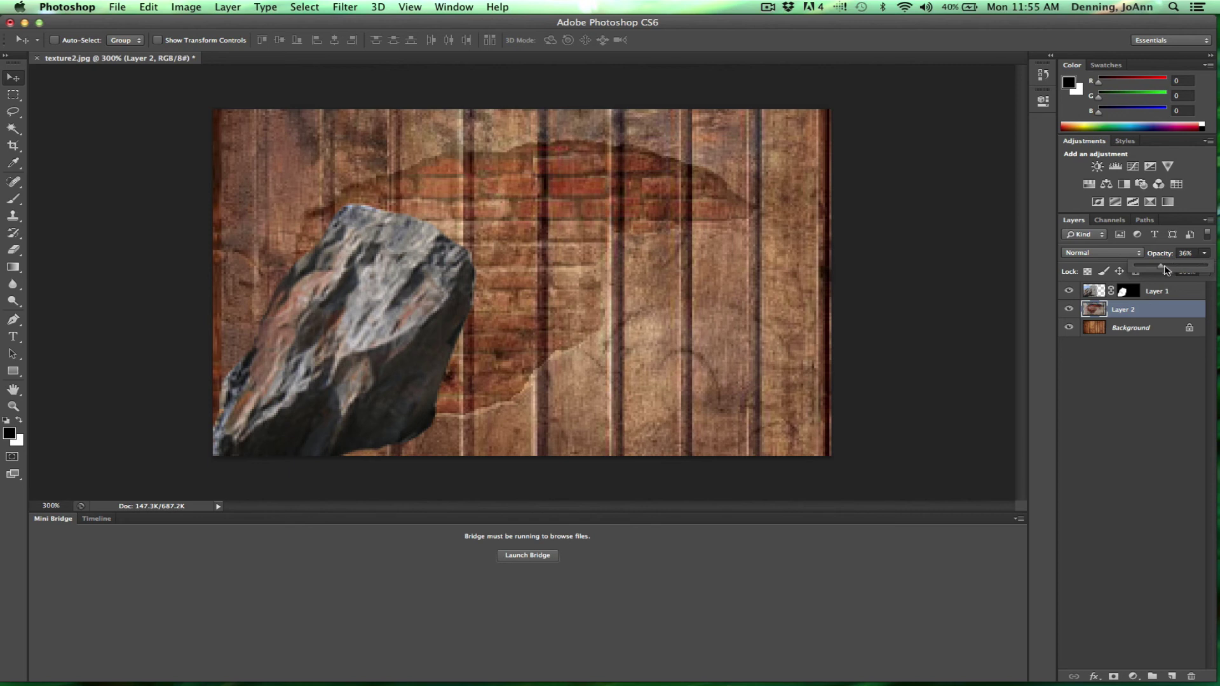
{"action": "left_click_drag", "start_coordinate": [1164, 271], "coordinate": [1158, 272]}
- Save the composition to the Desktop as collage1 in Photoshop PDF format, keeping layers and preserving Photoshop editing capabilities
{"action": "left_click", "coordinate": [116, 5]}
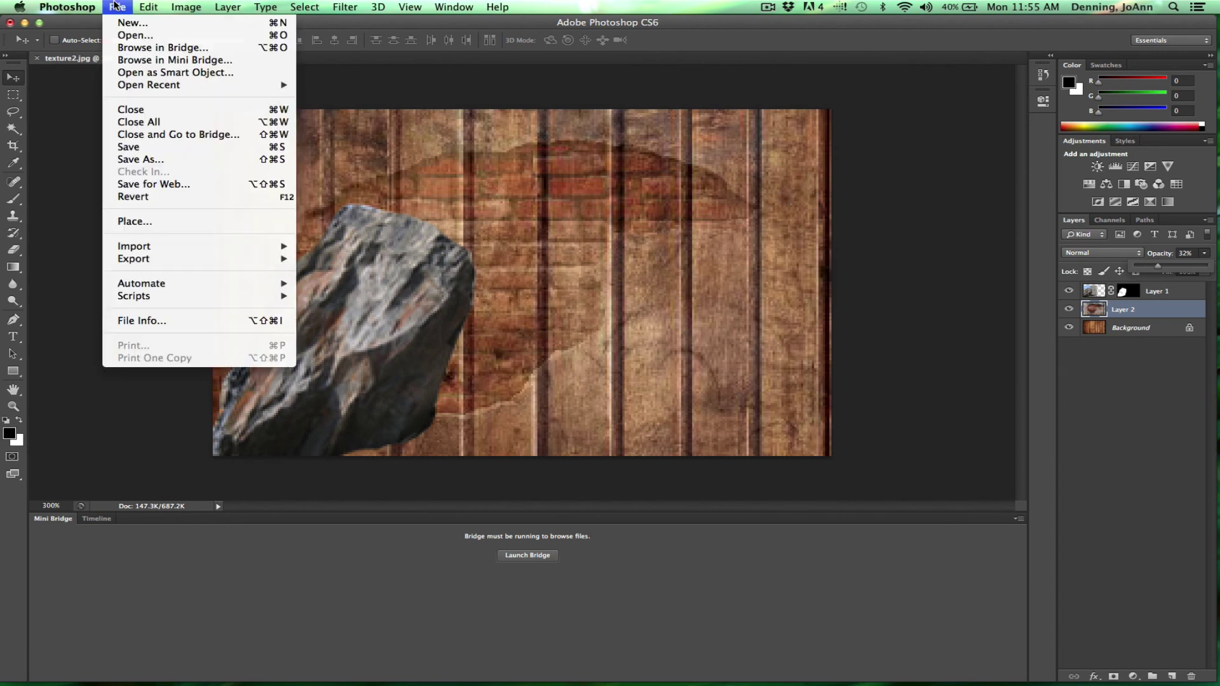
{"action": "left_click", "coordinate": [129, 160]}
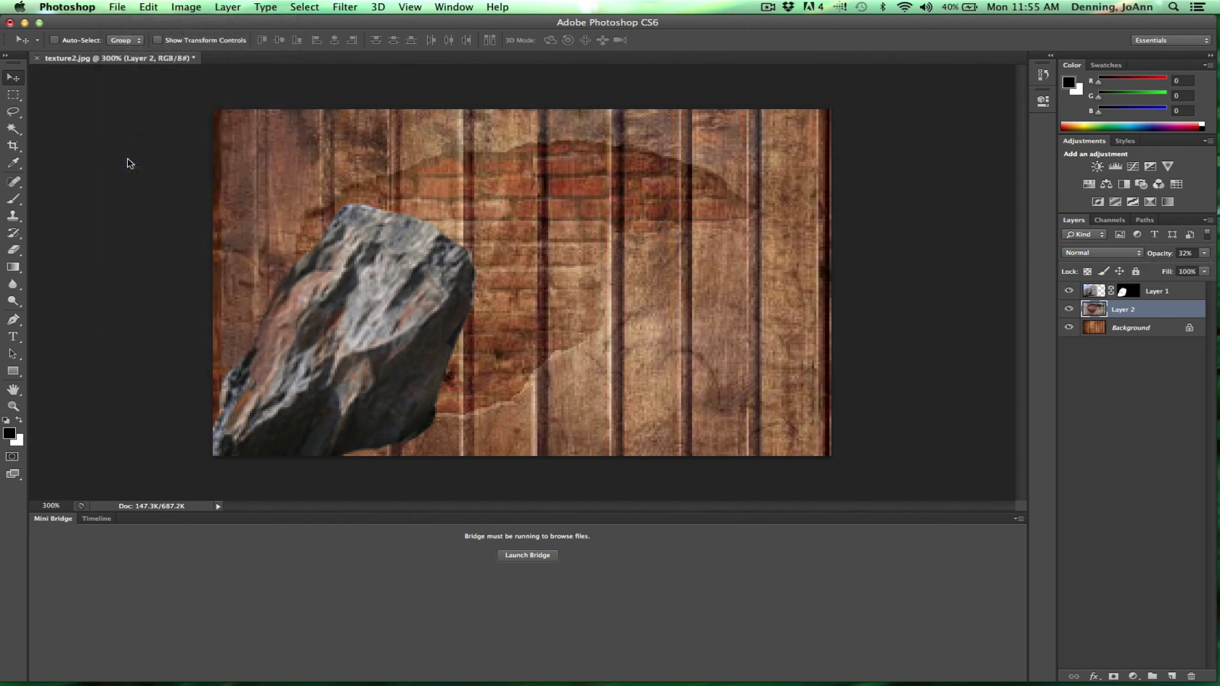
{"action": "key", "text": "BackSpace"}
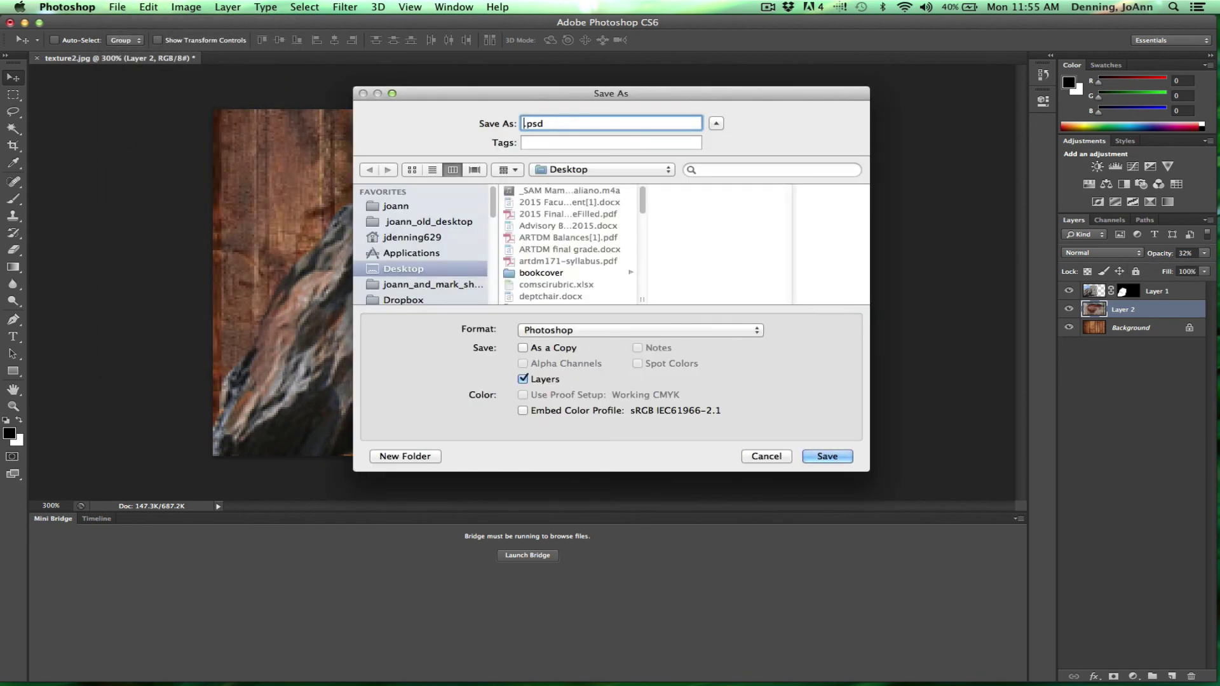
{"action": "type", "text": "collage1"}
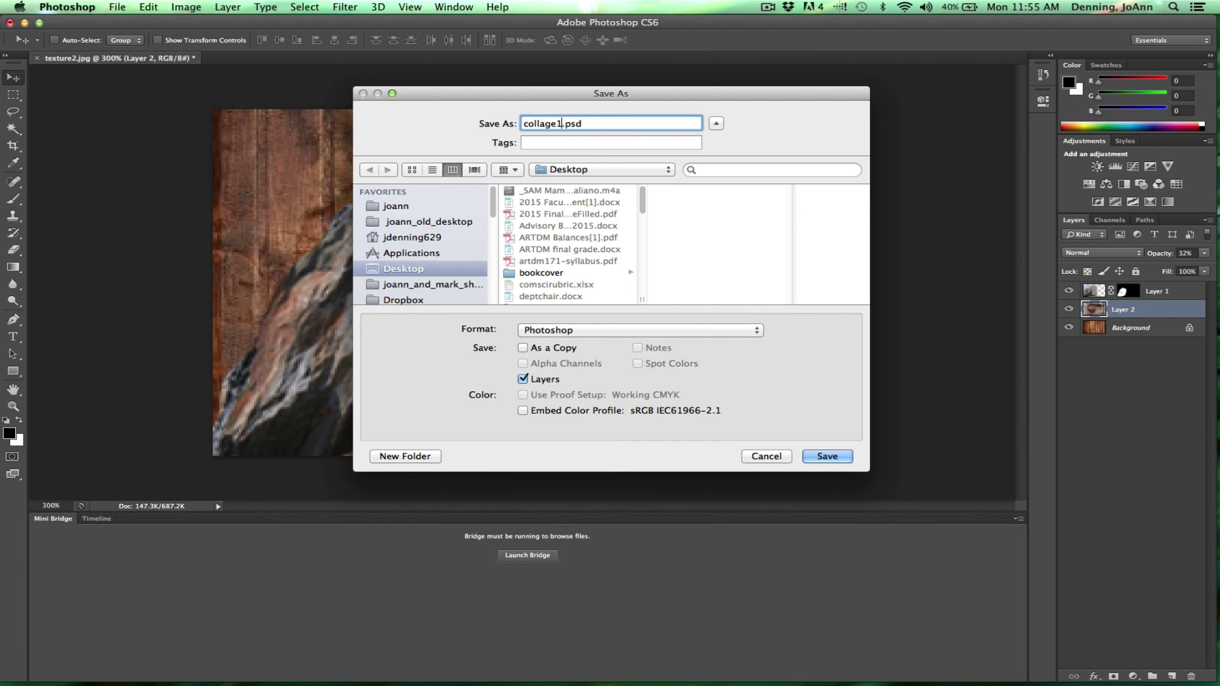
{"action": "left_click", "coordinate": [568, 330]}
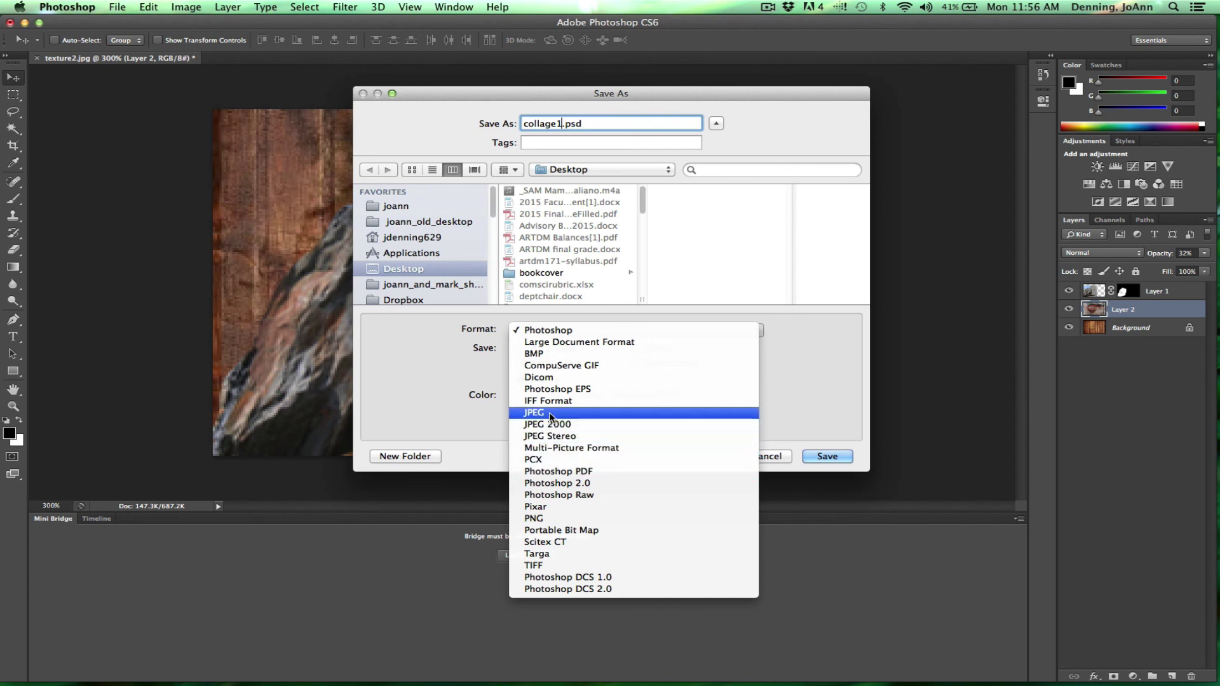
{"action": "left_click", "coordinate": [541, 472]}
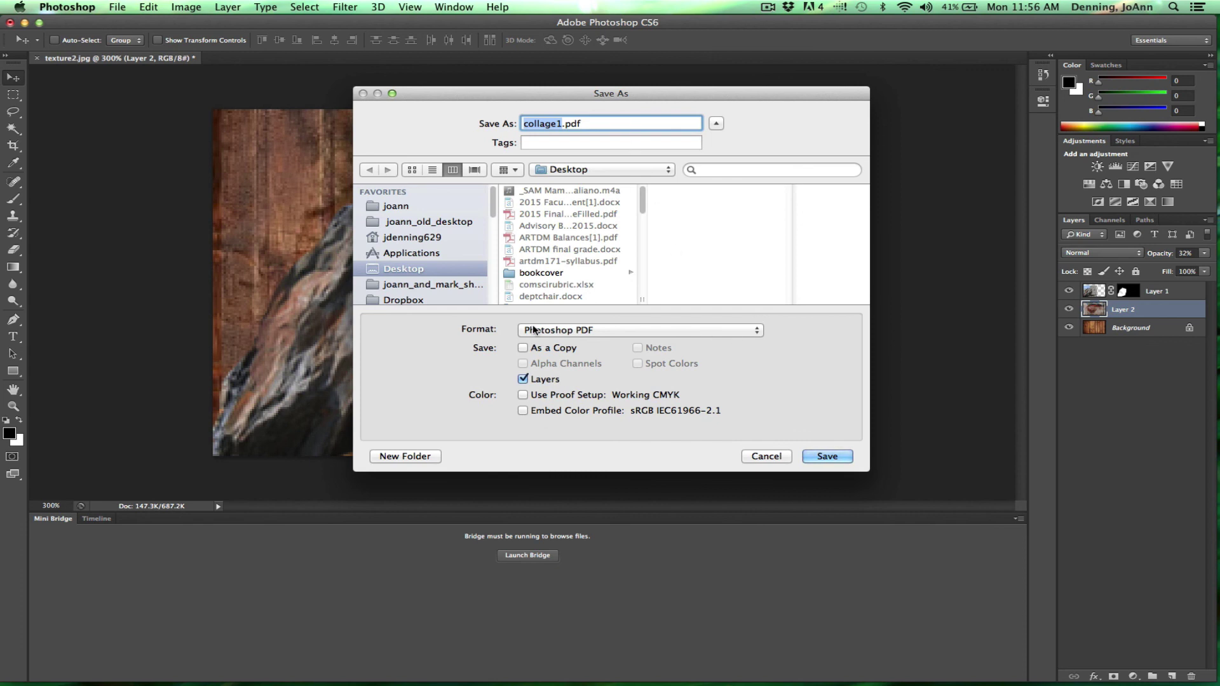
{"action": "left_click", "coordinate": [831, 456]}
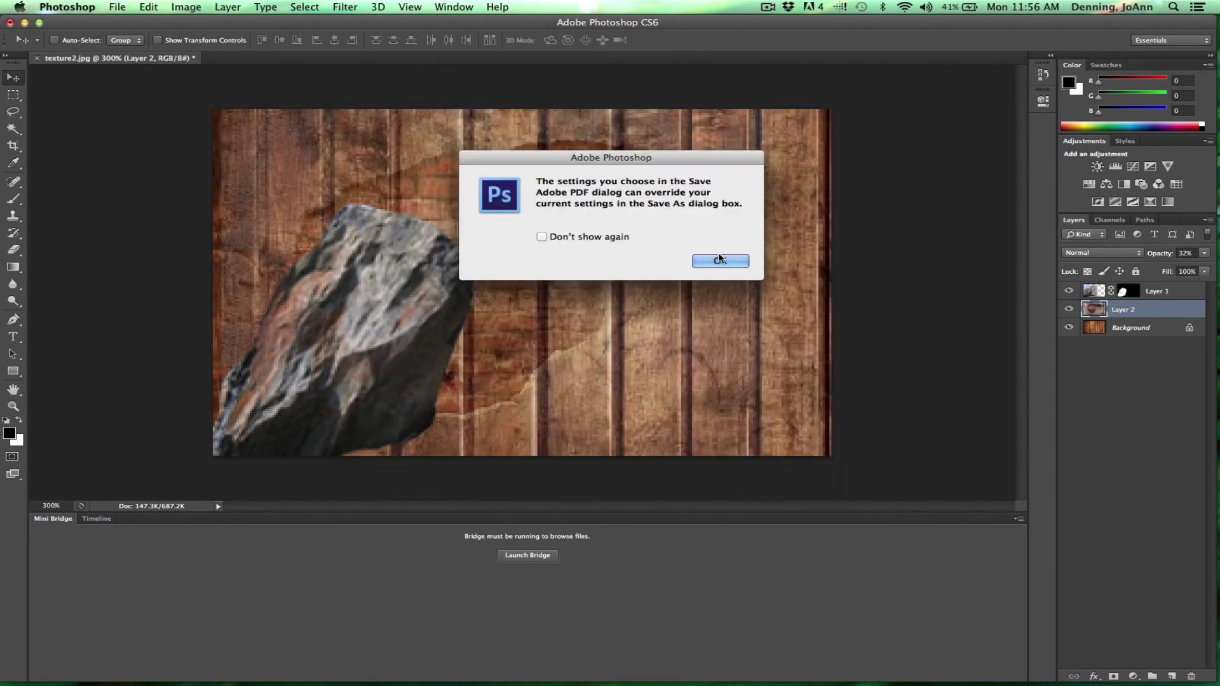
{"action": "left_click", "coordinate": [711, 260]}
{"action": "left_click", "coordinate": [851, 557]}
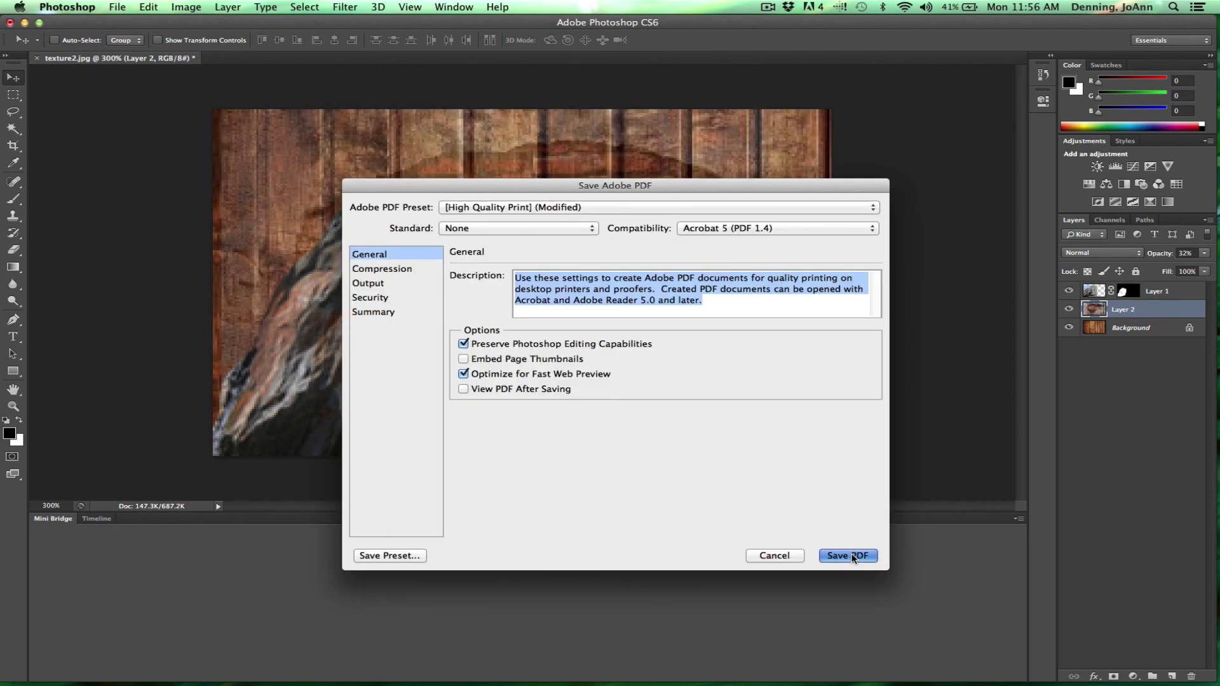
{"action": "left_click", "coordinate": [712, 291]}
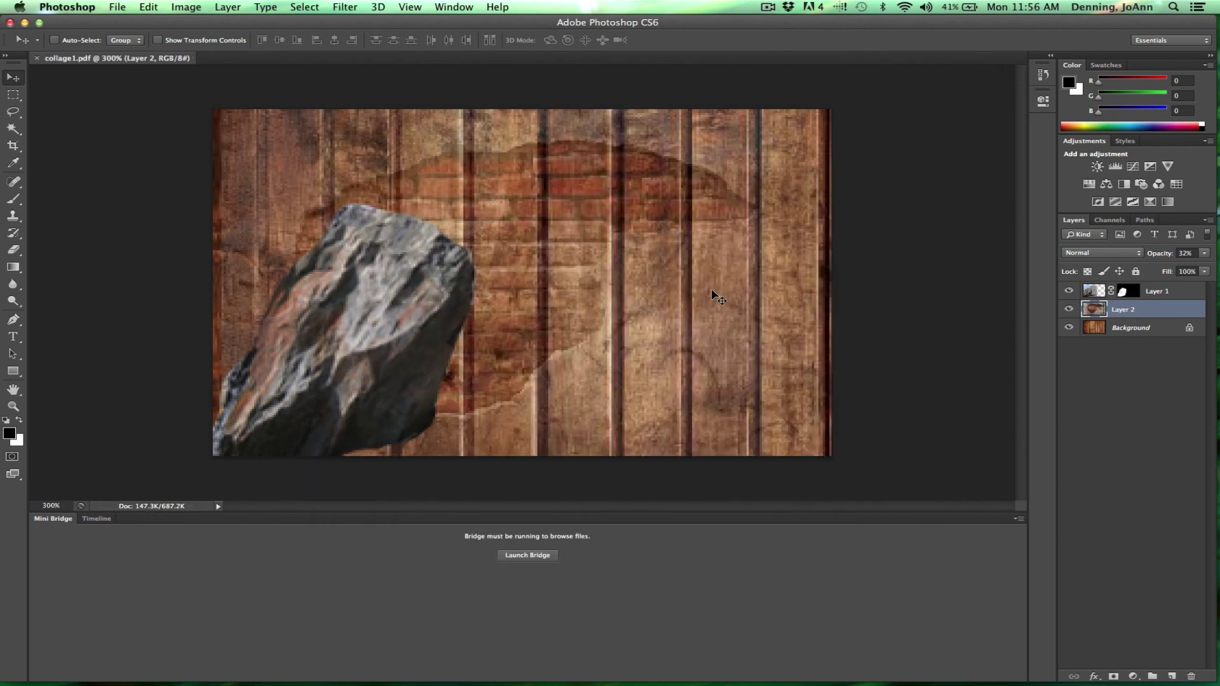